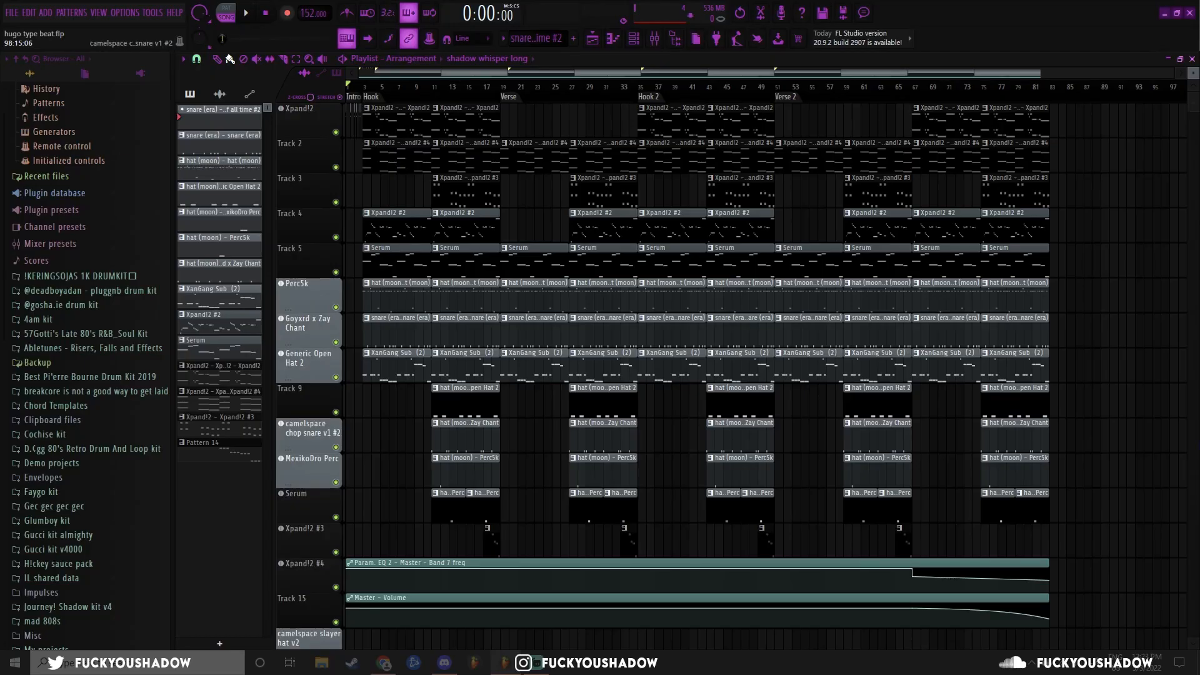
Open the channel rack and preview the hat, sub, Mexiko perc, Perc5k and Goyxrd chant samples
key("F6")
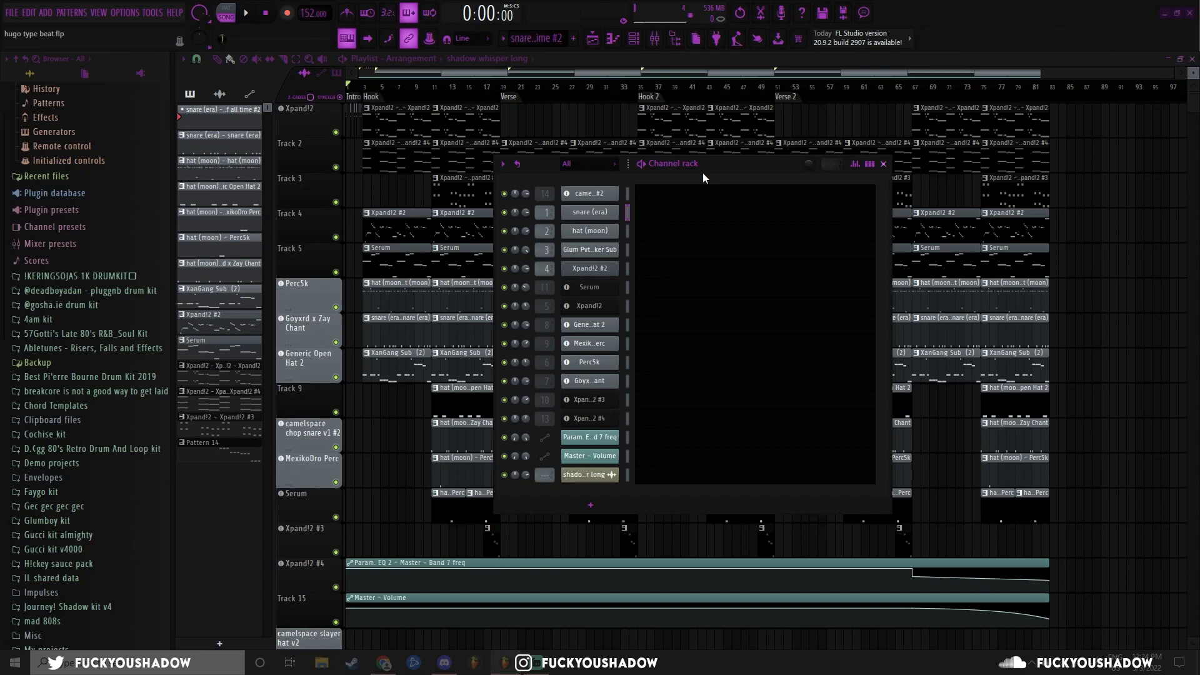
left_click(590, 231)
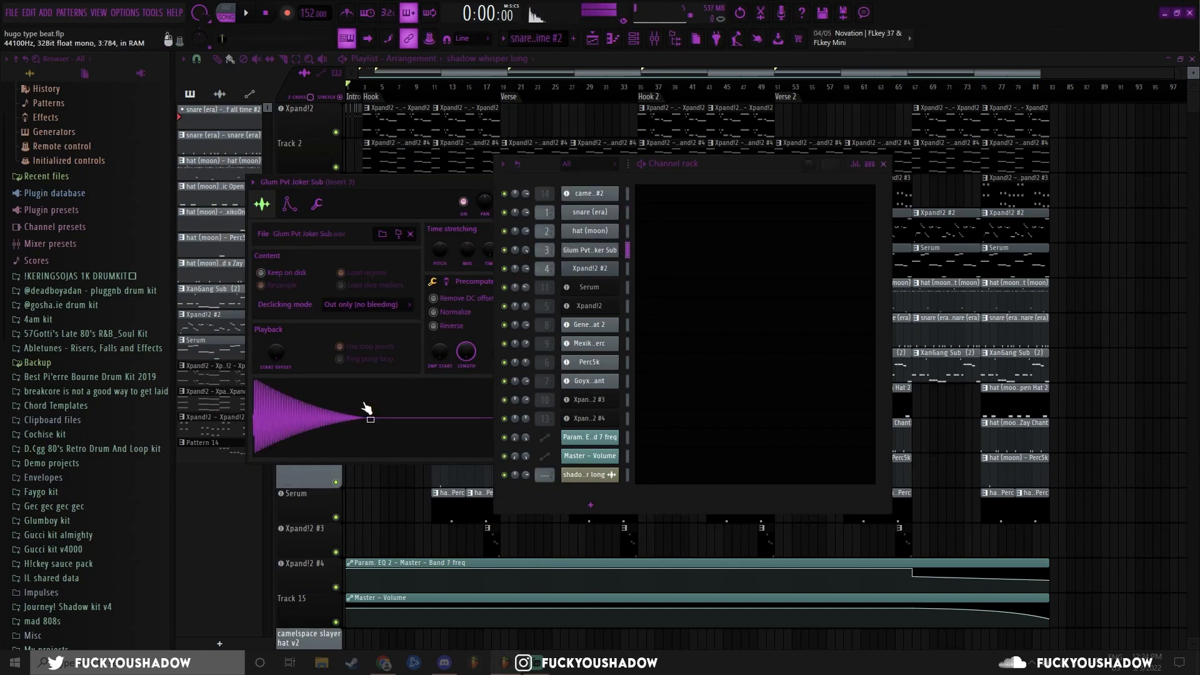
left_click(589, 343)
left_click(358, 387)
left_click(589, 363)
left_click(412, 386)
left_click(583, 382)
left_click(419, 416)
key("Escape")
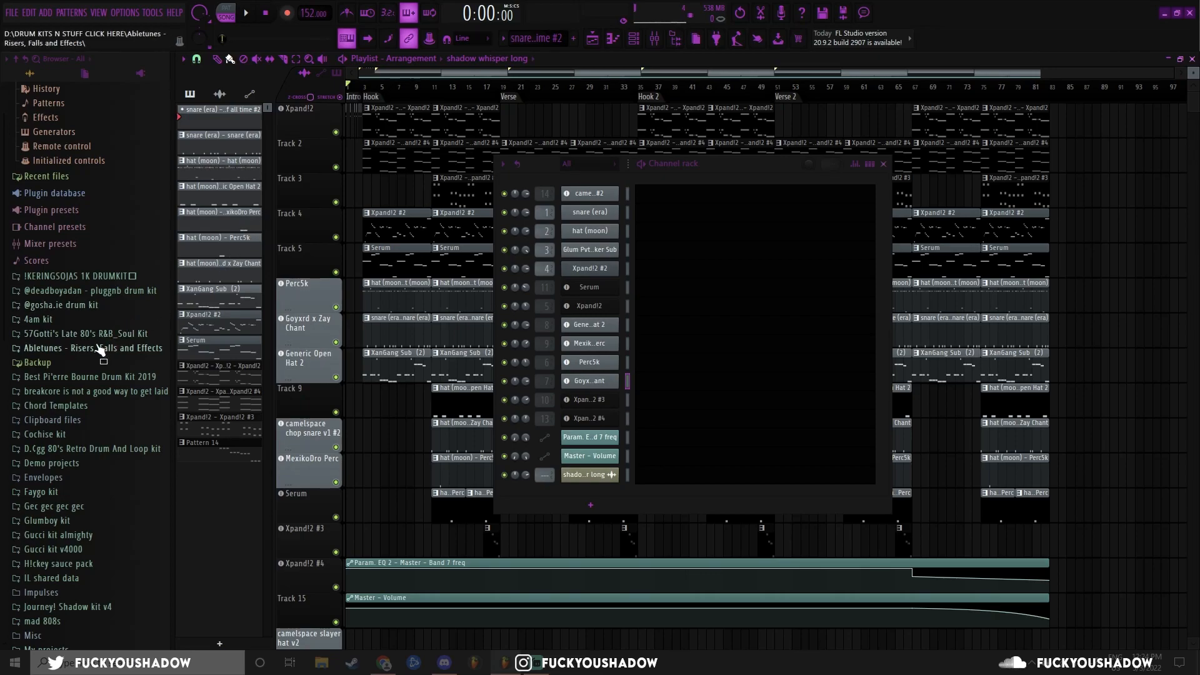
Browse the contents of the Glumboy kit and the Plugg kit among the sample folders
scroll(81, 366, "down", 4)
left_click(78, 364)
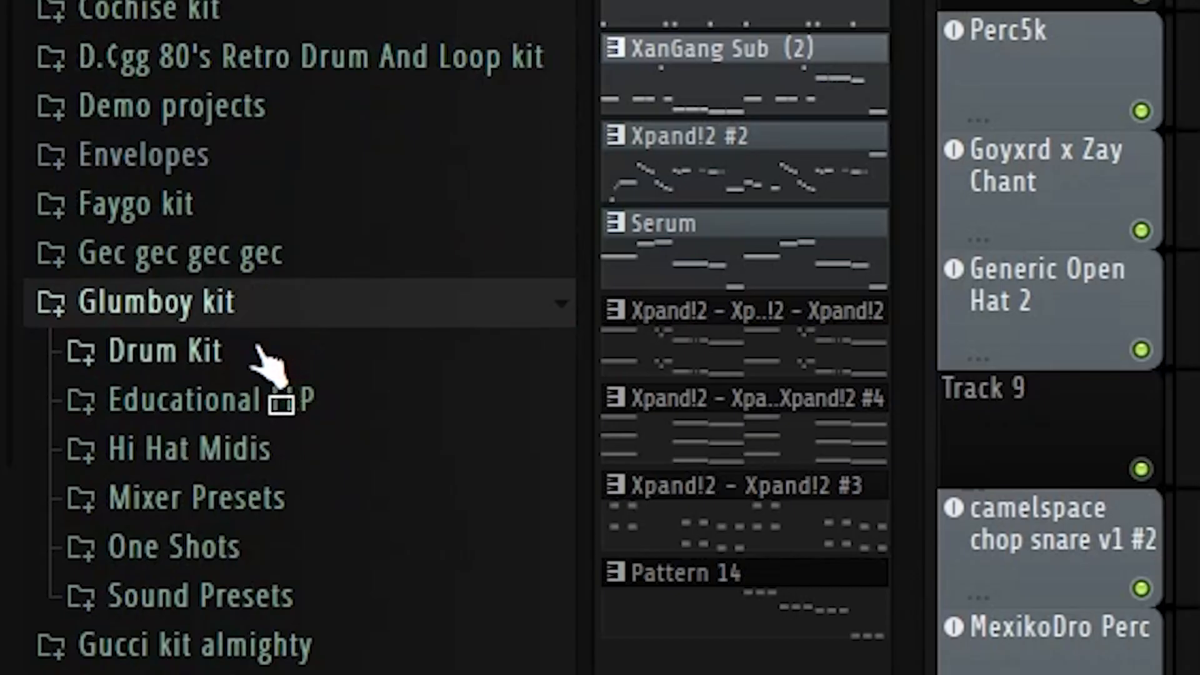
left_click(74, 379)
scroll(237, 325, "down", 5)
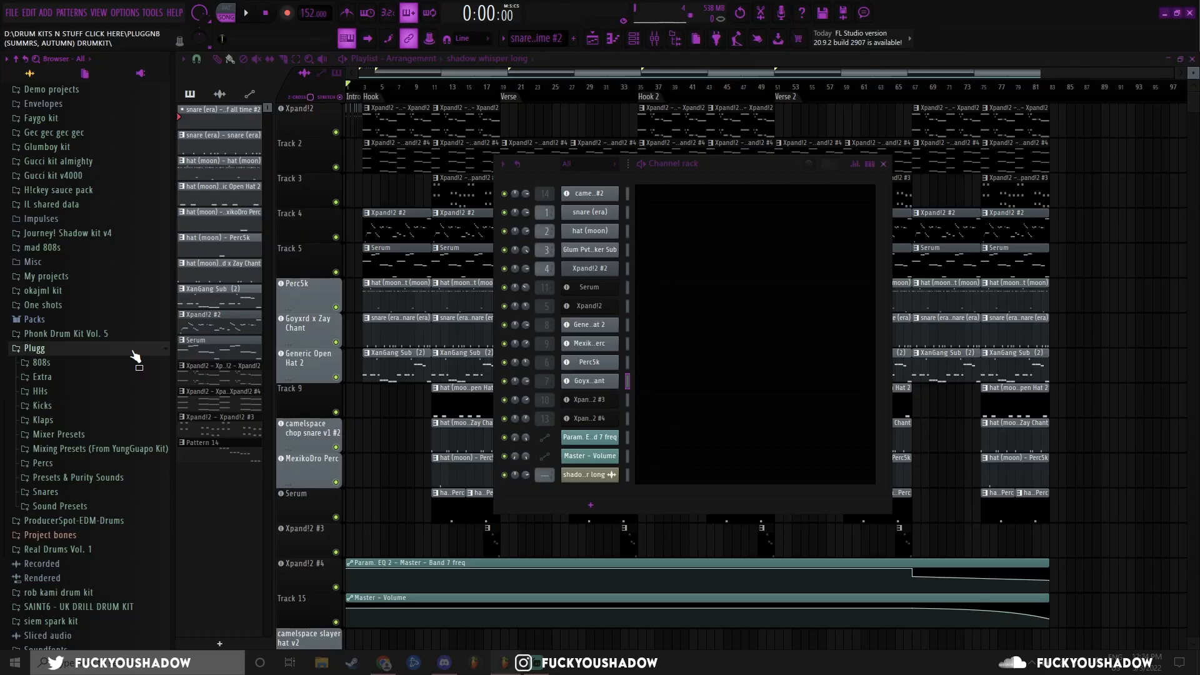
left_click(133, 349)
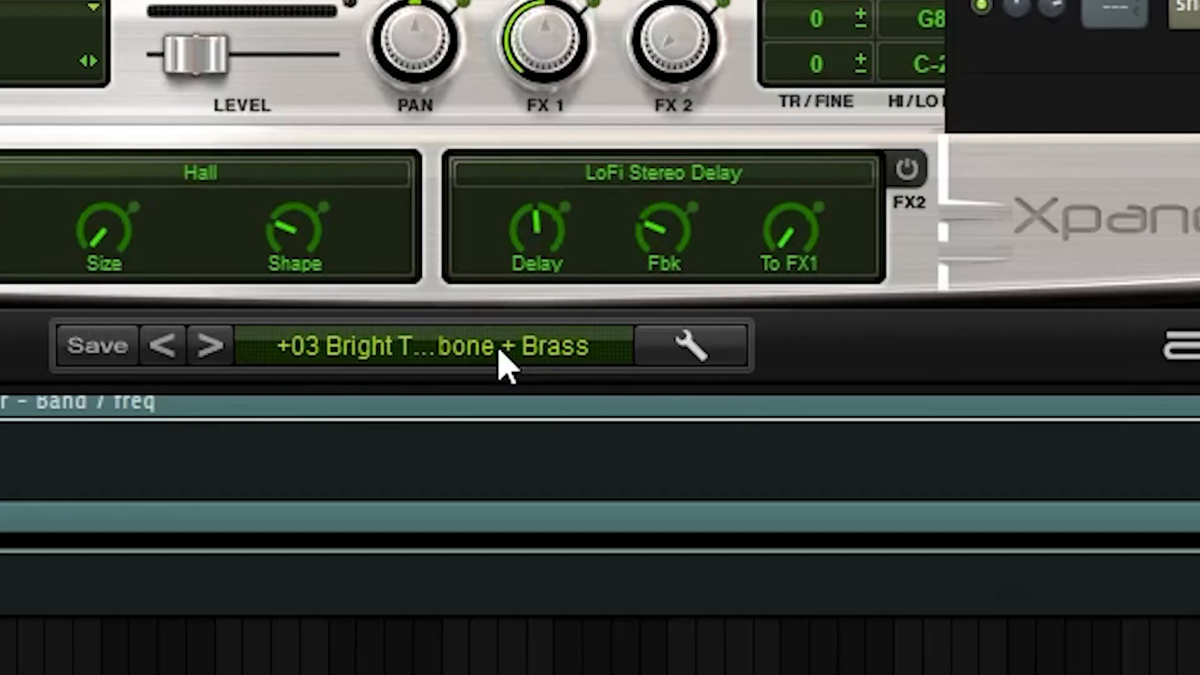
Show the Xpand!2 preset +03 Bright Trombone + Brass in the 18 Brass + Woodwind category
left_click(554, 651)
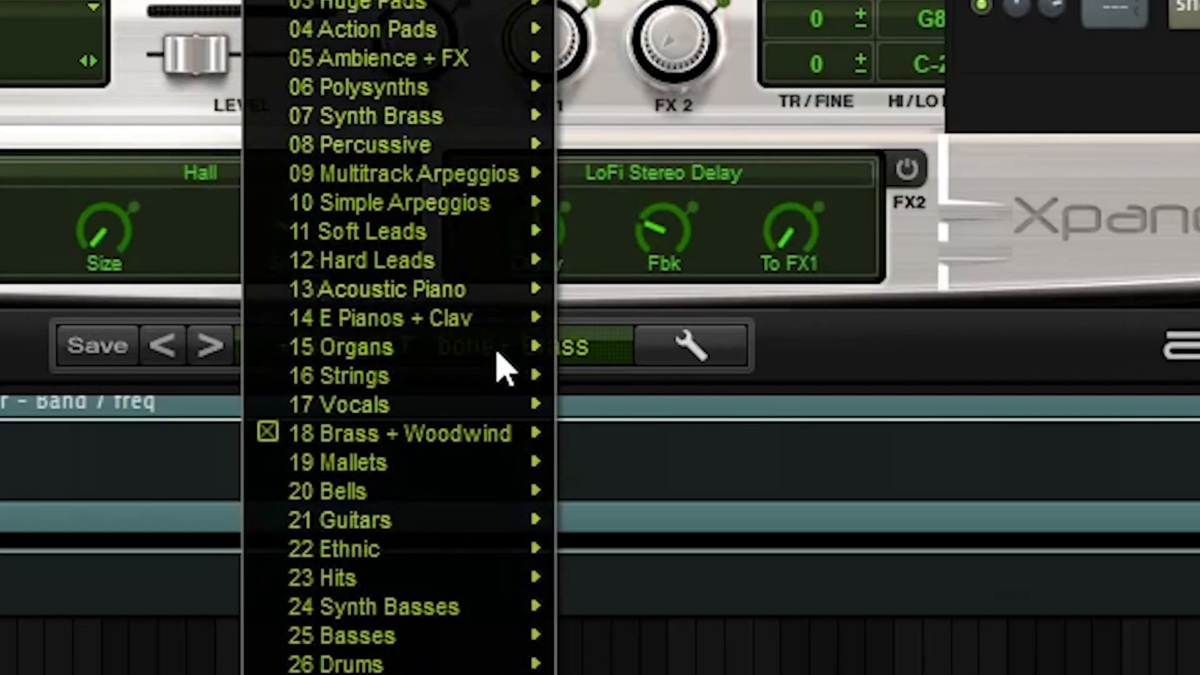
mouse_move(506, 433)
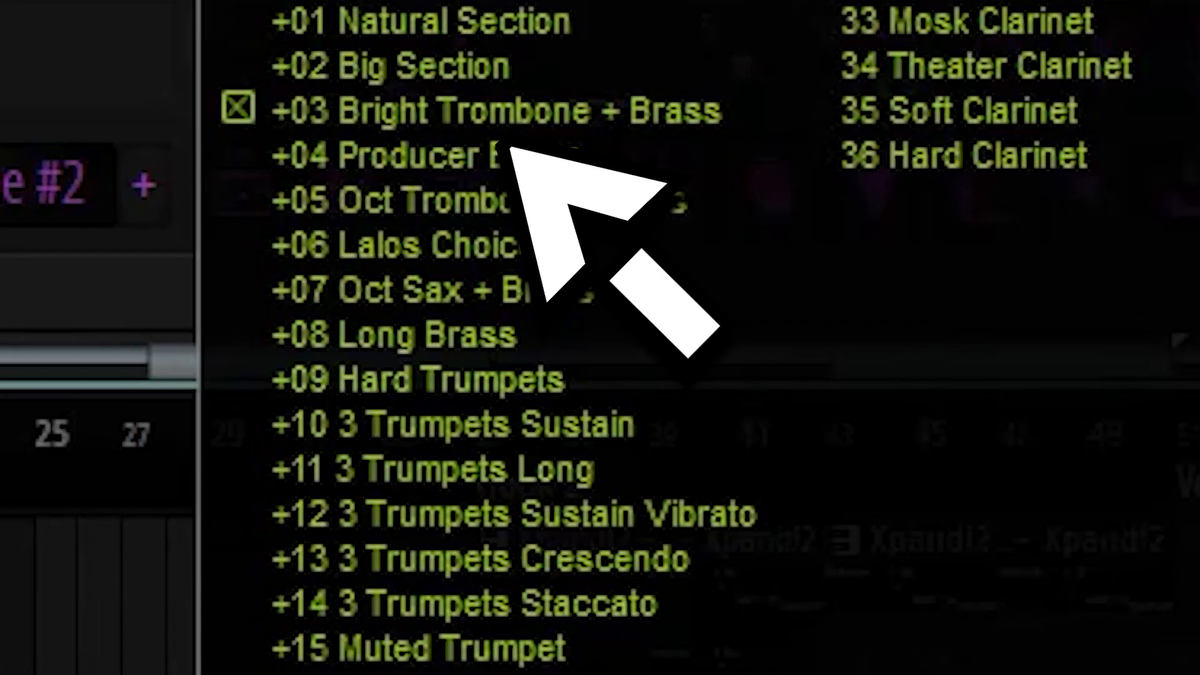
left_click(675, 35)
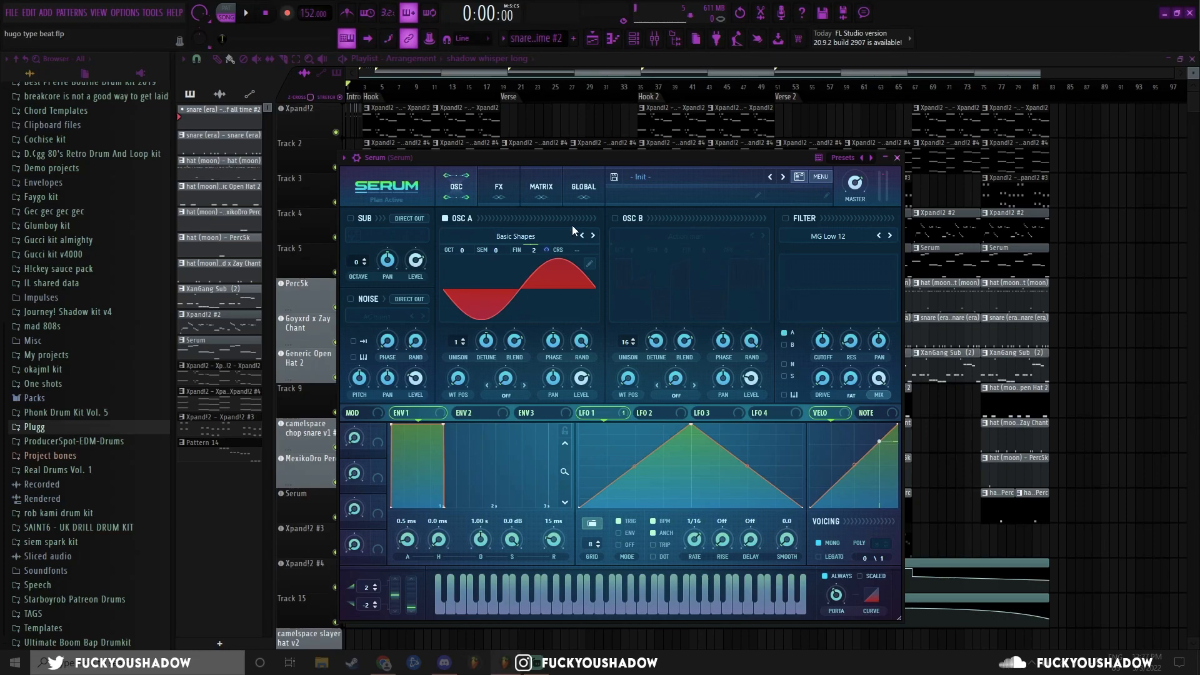
Check Serum's effects page and return to its oscillator page
left_click(498, 191)
left_click(460, 189)
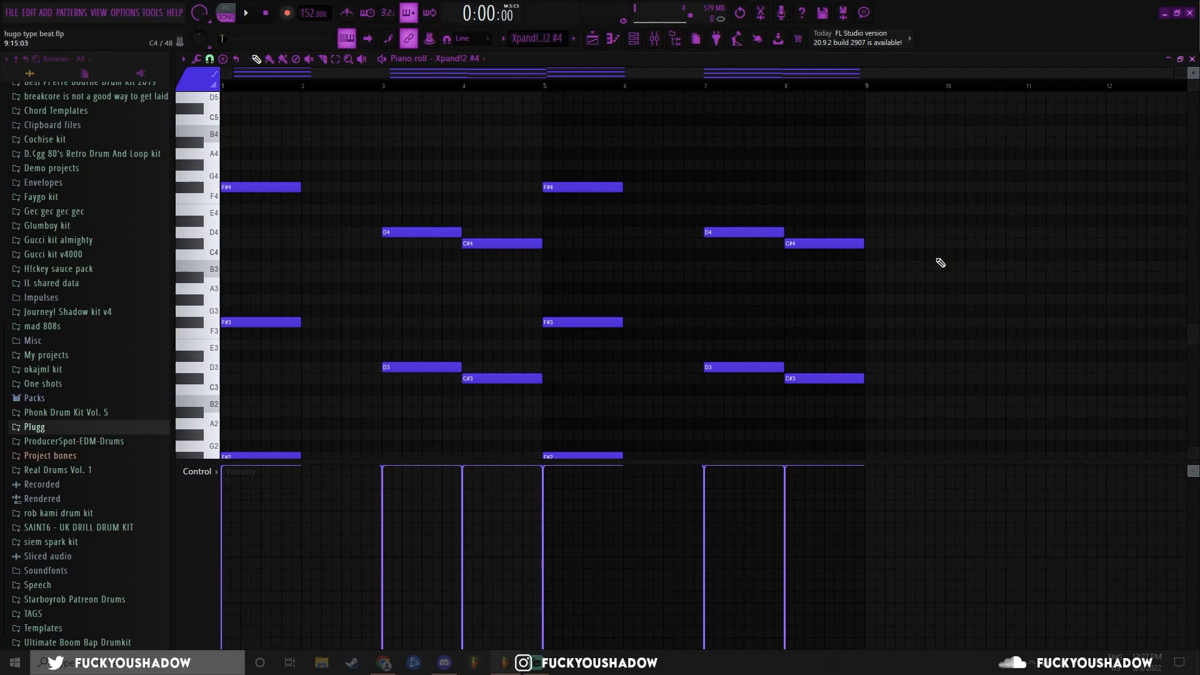
Examine the Xpand!2 #4 pattern in the piano roll, selecting its bar 3 notes across the octaves
scroll(932, 295, "down", 2)
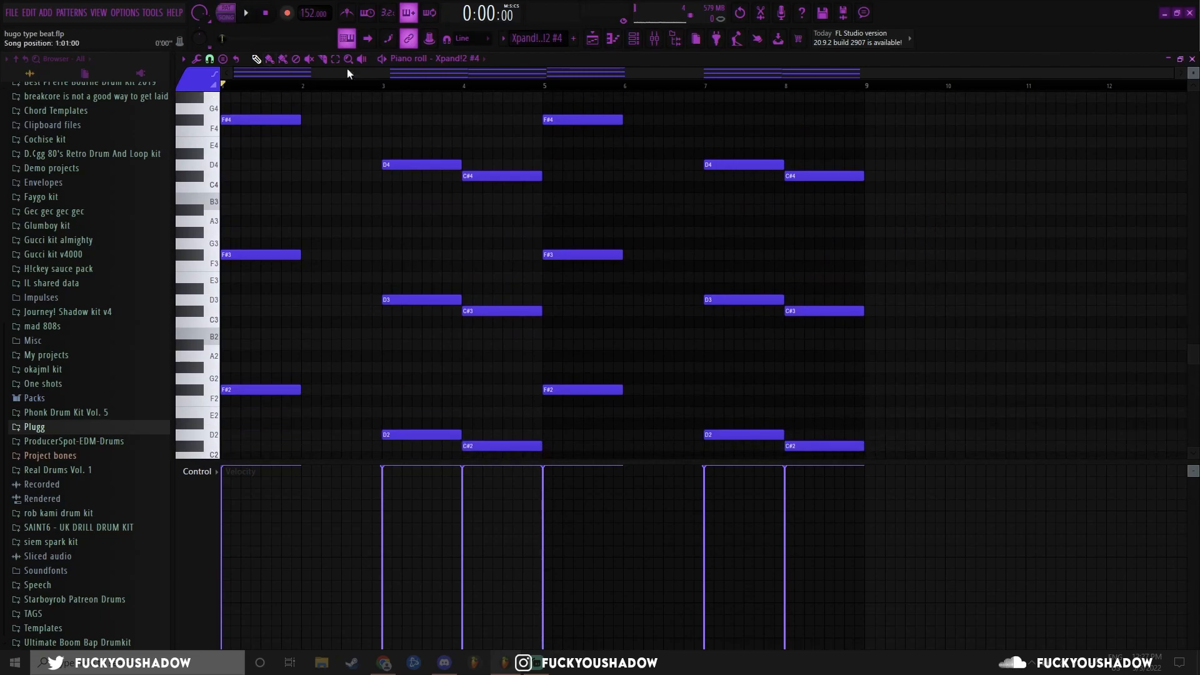
scroll(994, 316, "down", 1)
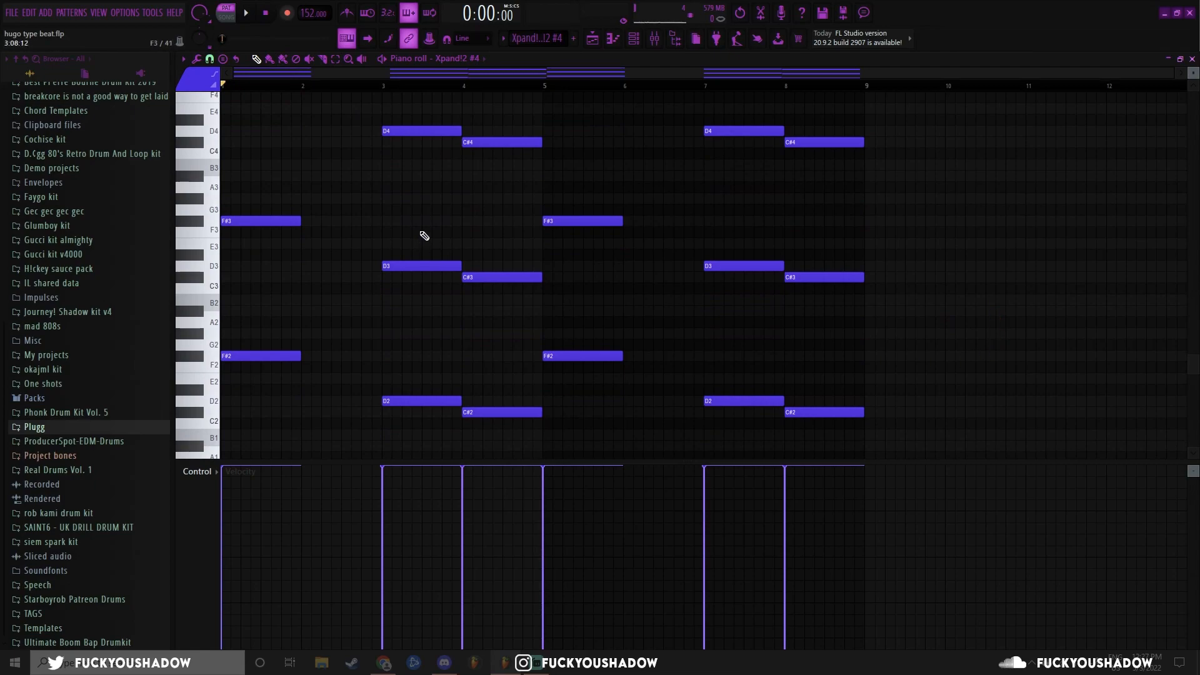
scroll(423, 235, "up", 2)
left_click_drag(409, 175, 434, 243, "ctrl")
left_click(413, 302, "ctrl")
scroll(423, 348, "down", 3)
left_click_drag(412, 302, 430, 422, "ctrl")
left_click_drag(417, 205, 397, 260, "ctrl")
scroll(407, 219, "up", 3)
left_click_drag(420, 172, 438, 240, "ctrl")
left_click(1095, 277, "ctrl")
key("space")
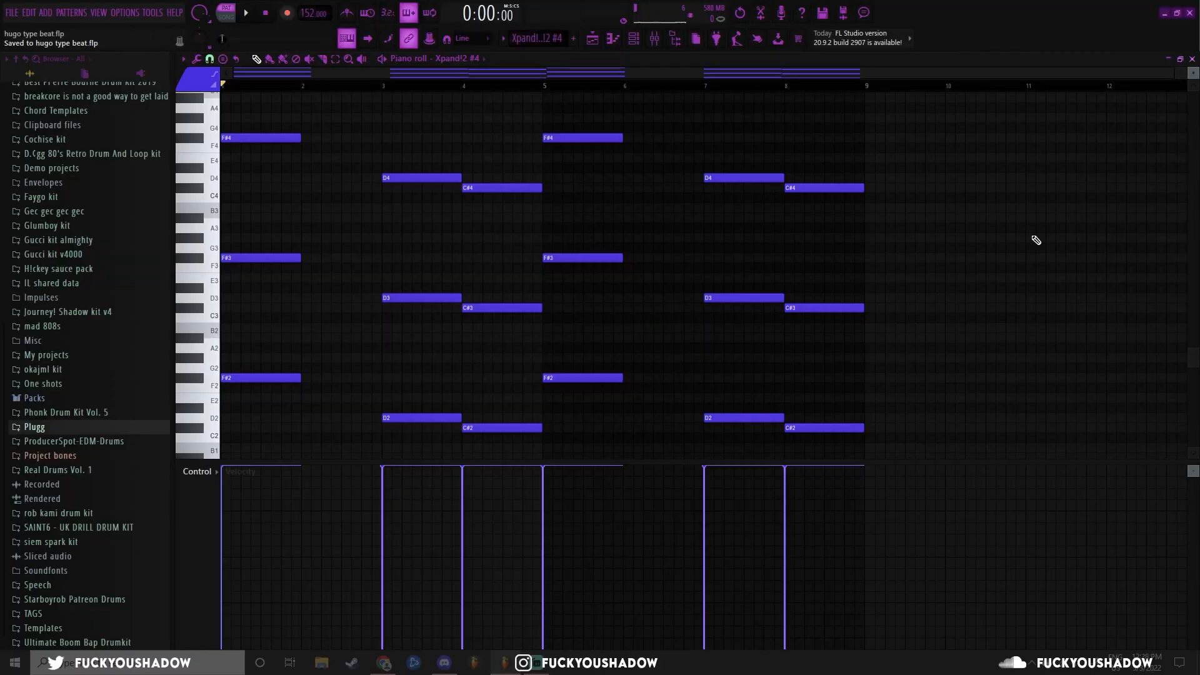
Select the top-octave F#4, D4 and C#4 notes in the first four bars to examine that layer
left_click_drag(485, 222, 233, 123)
left_click(366, 130)
mouse_move(475, 223)
left_mouse_down()
mouse_move(268, 153)
mouse_move(222, 123)
mouse_move(427, 213)
mouse_move(480, 208)
left_mouse_up()
left_click(373, 115)
left_click(302, 150)
left_click_drag(266, 117, 455, 219)
left_click(250, 105)
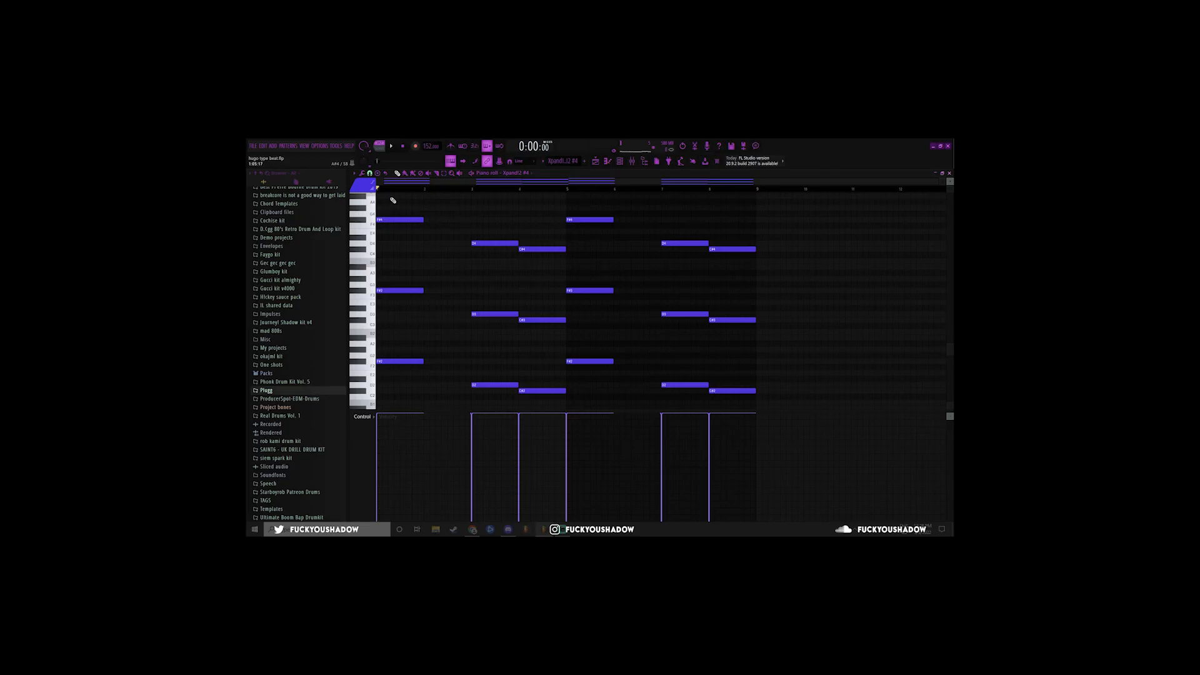
left_click_drag(391, 195, 542, 265)
left_click_drag(539, 264, 382, 211)
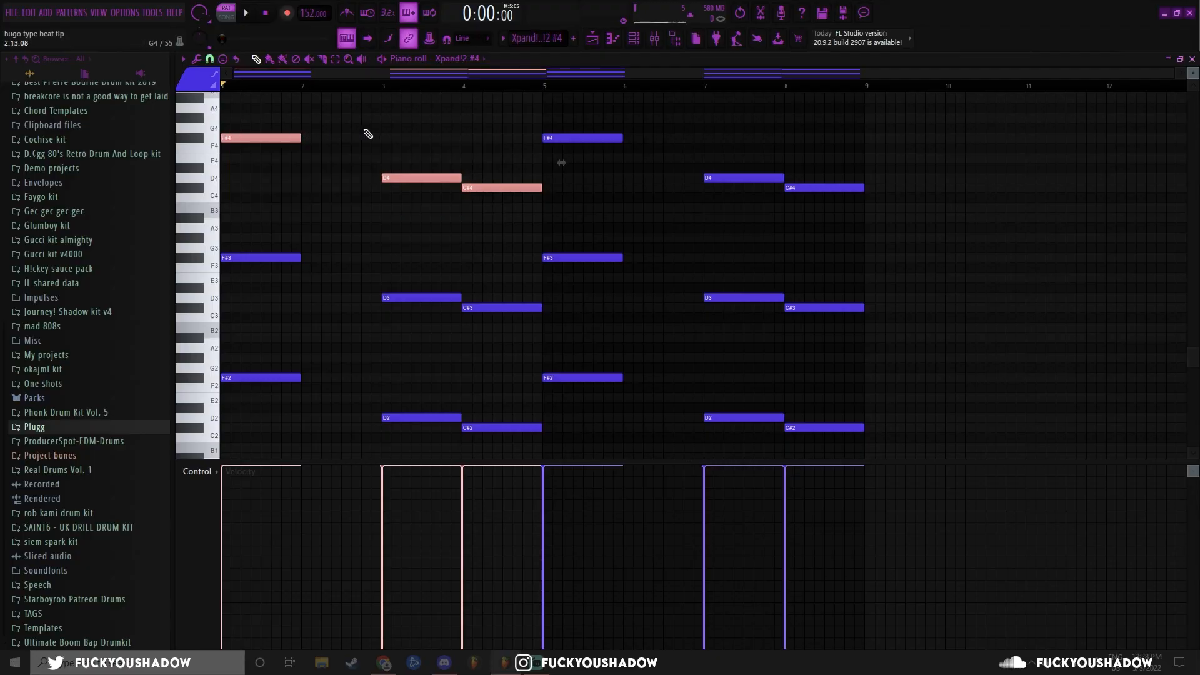
left_click(462, 218)
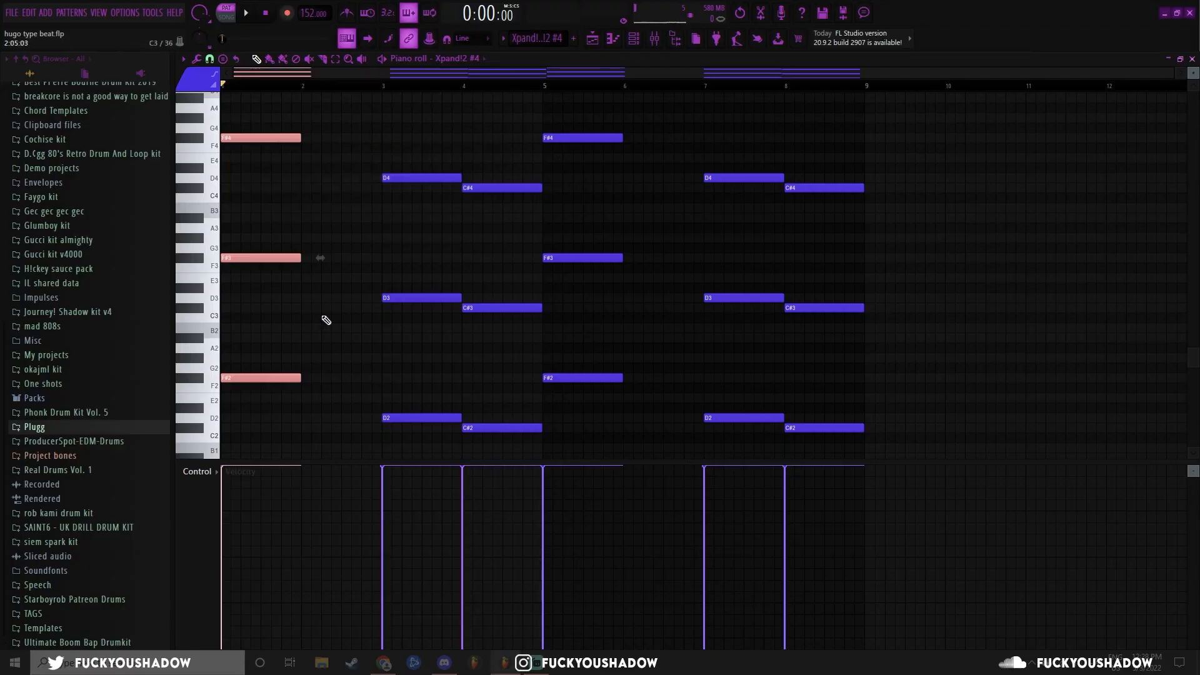
Select the stacked F# notes in bar 1 across all three octaves, and clear the selection
left_click(316, 231, "ctrl")
left_click_drag(257, 117, 277, 413)
key("ctrl+z")
key("ctrl+z")
key("ctrl+z")
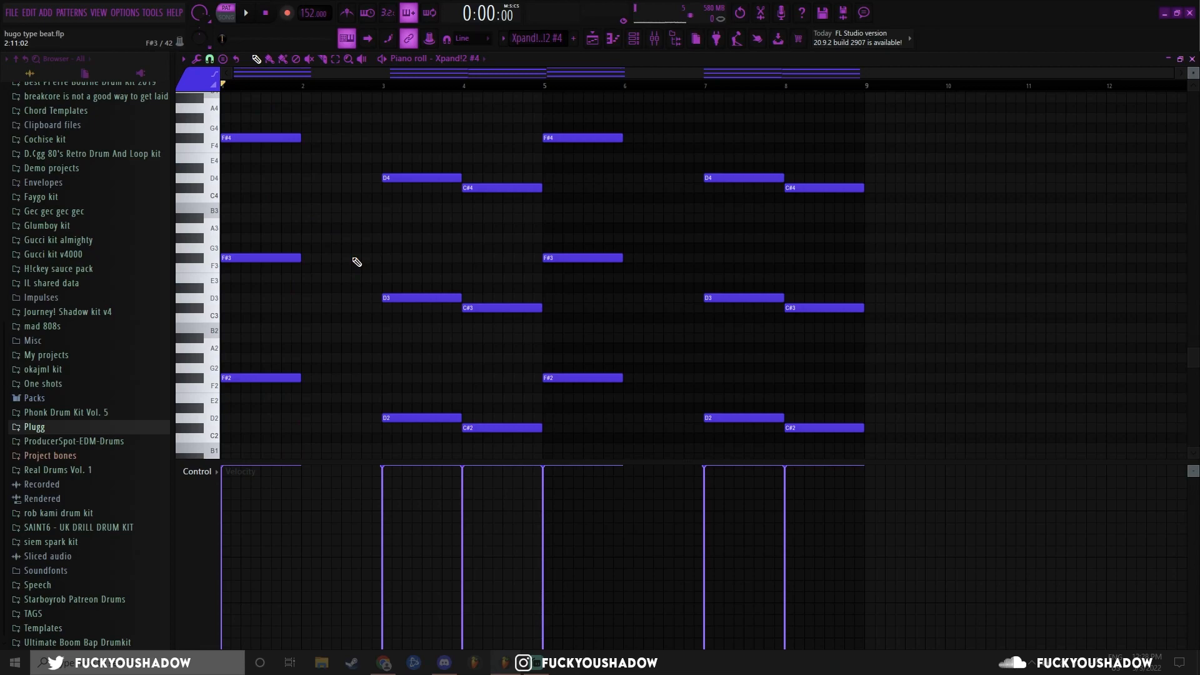
Review the Fruity parametric EQ 2 and Distructor settings on the Xpand!2 #4 mixer track, closing each plugin window
left_click(654, 45)
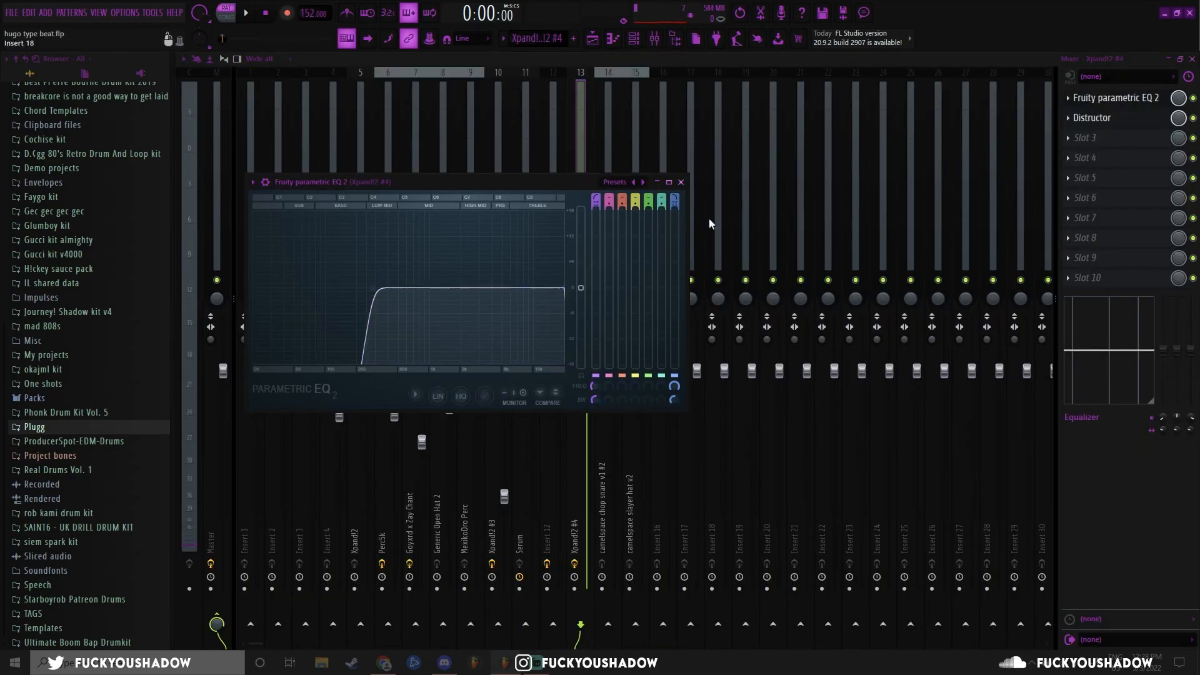
left_click(681, 182)
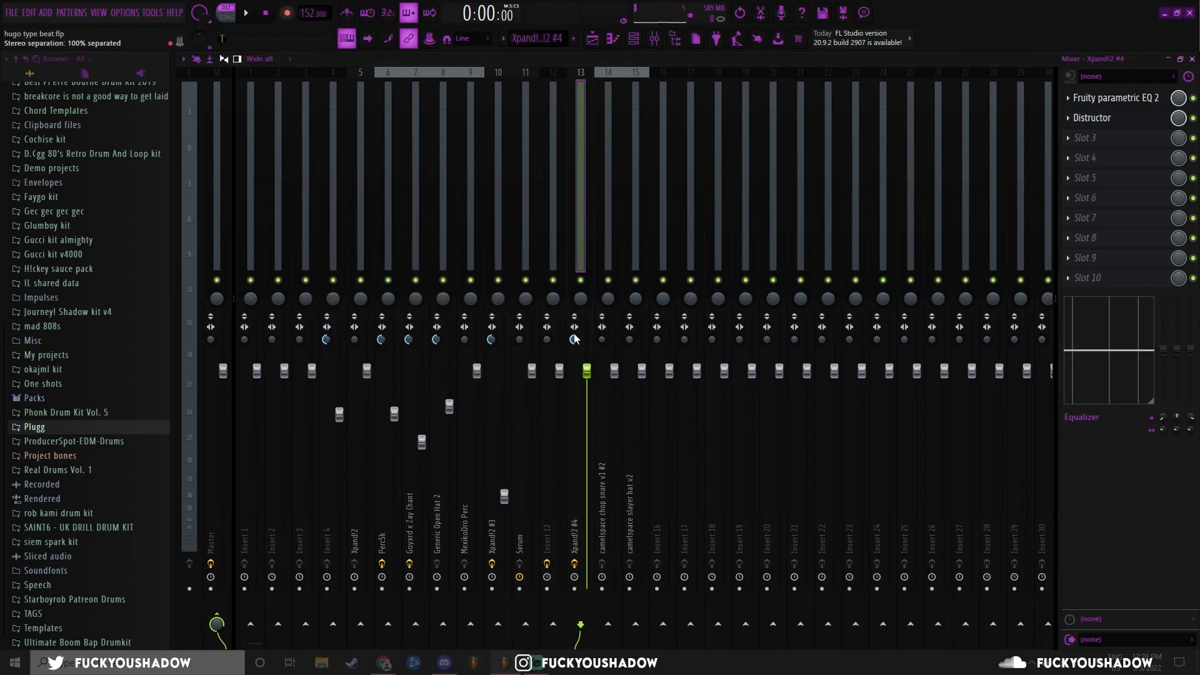
left_click(1092, 117)
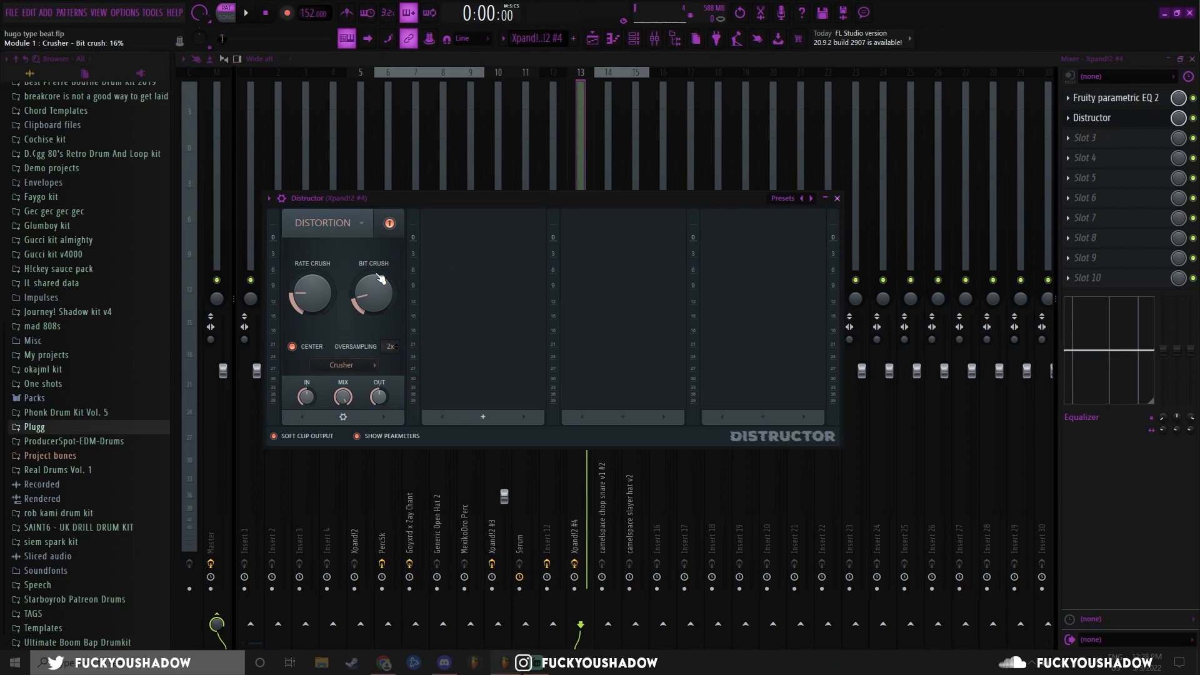
left_click(837, 199)
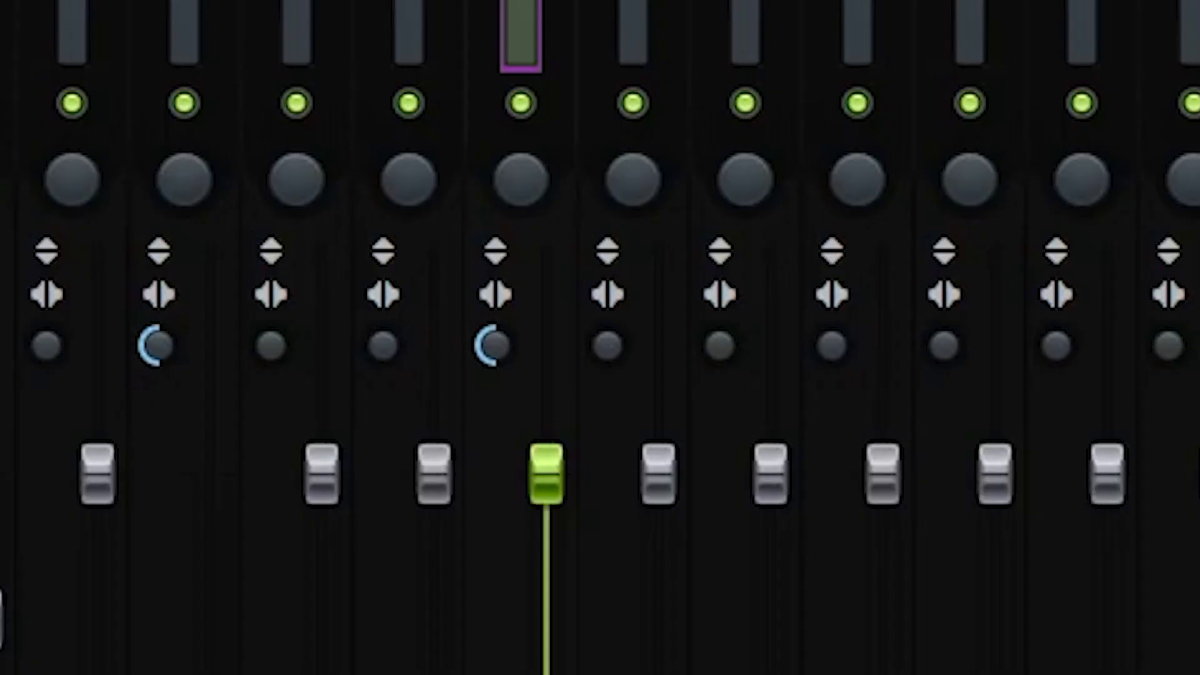
Examine the Xpand!2 melody in the piano roll, selecting the F# and E pickup notes and the short D notes
left_click(593, 39)
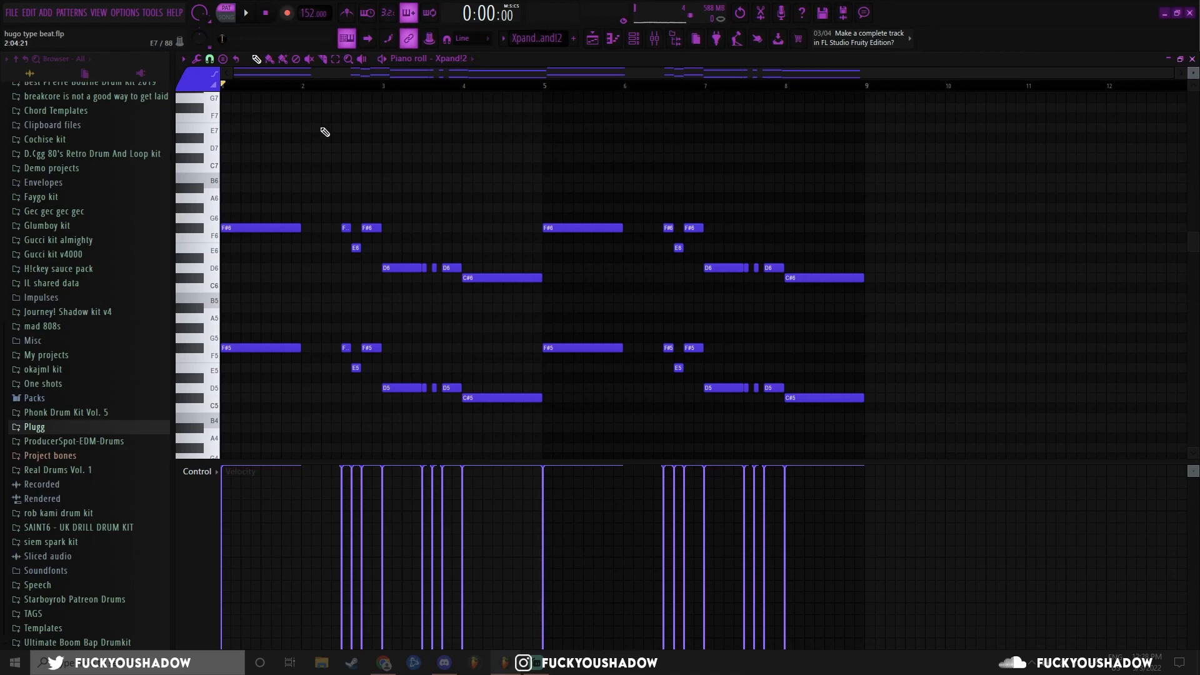
left_click_drag(328, 205, 373, 384)
left_click_drag(424, 254, 460, 402)
left_click(469, 232, "ctrl")
key("space")
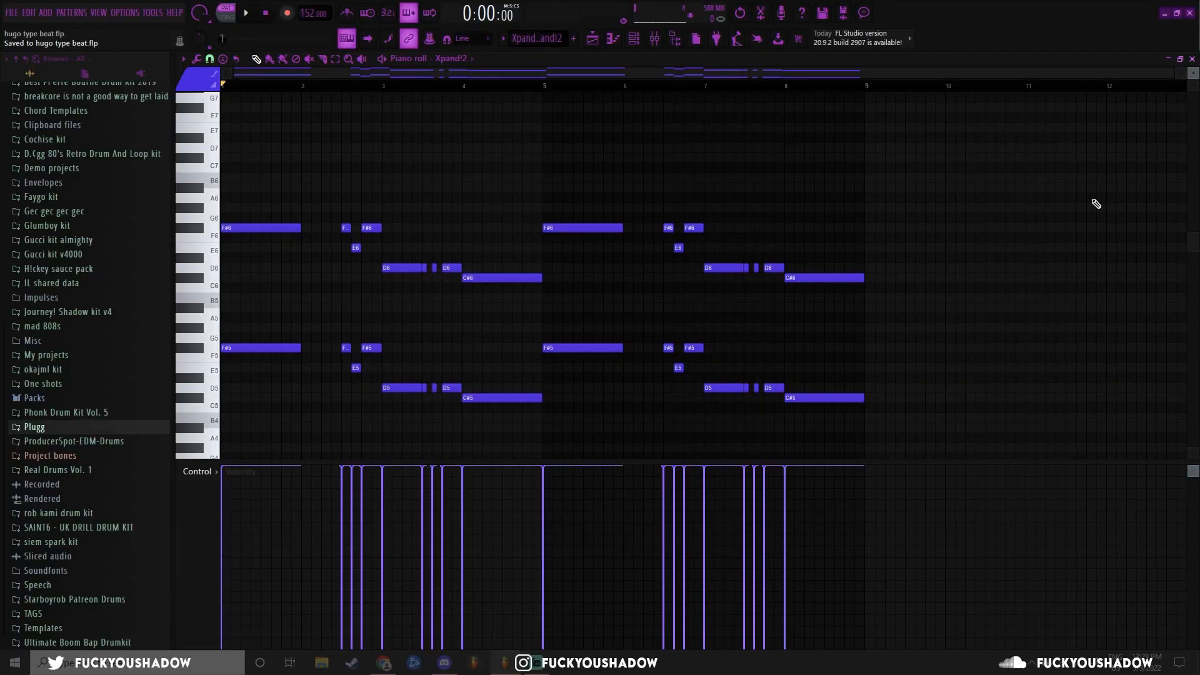
Select the long F#, D and C# notes of the Xpand!2 melody's first phrase to examine them
left_click_drag(242, 194, 262, 252)
left_click_drag(389, 244, 422, 312)
left_click_drag(473, 255, 499, 320)
left_click(253, 179, "ctrl")
Place the playhead at the F# pickup note in bar 2 and play the Xpand!2 melody from there
scroll(365, 242, "up", 5)
left_click(332, 226)
left_click(357, 245)
left_click(368, 228)
left_click(324, 86)
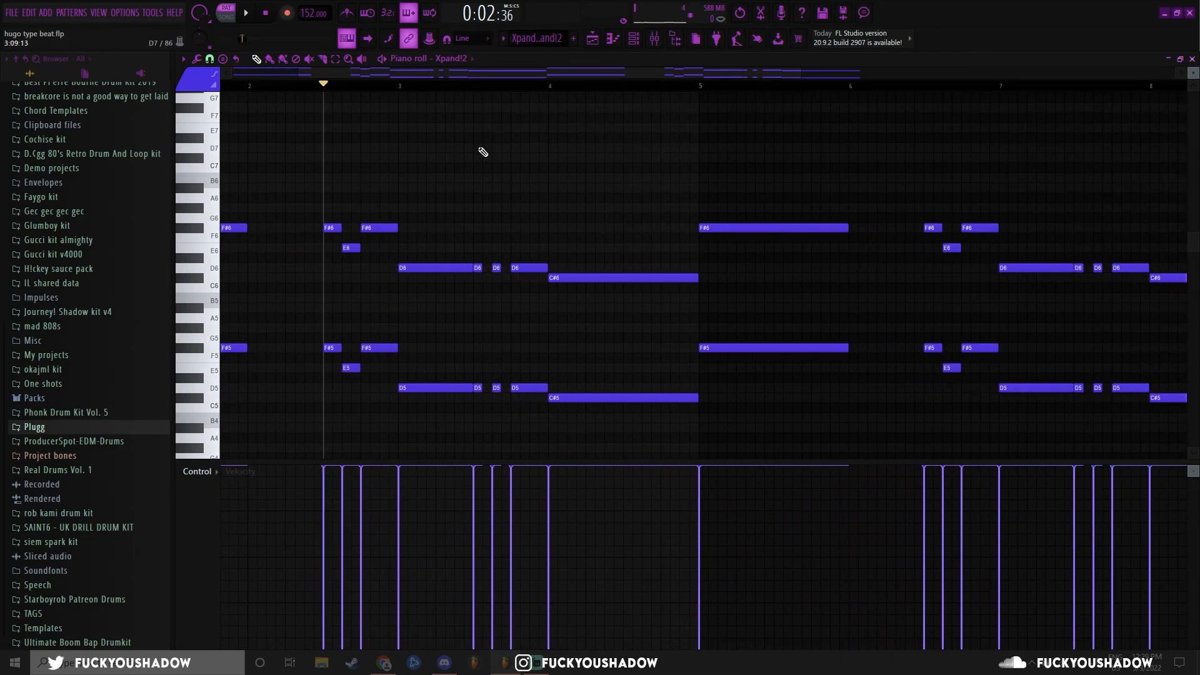
key("space")
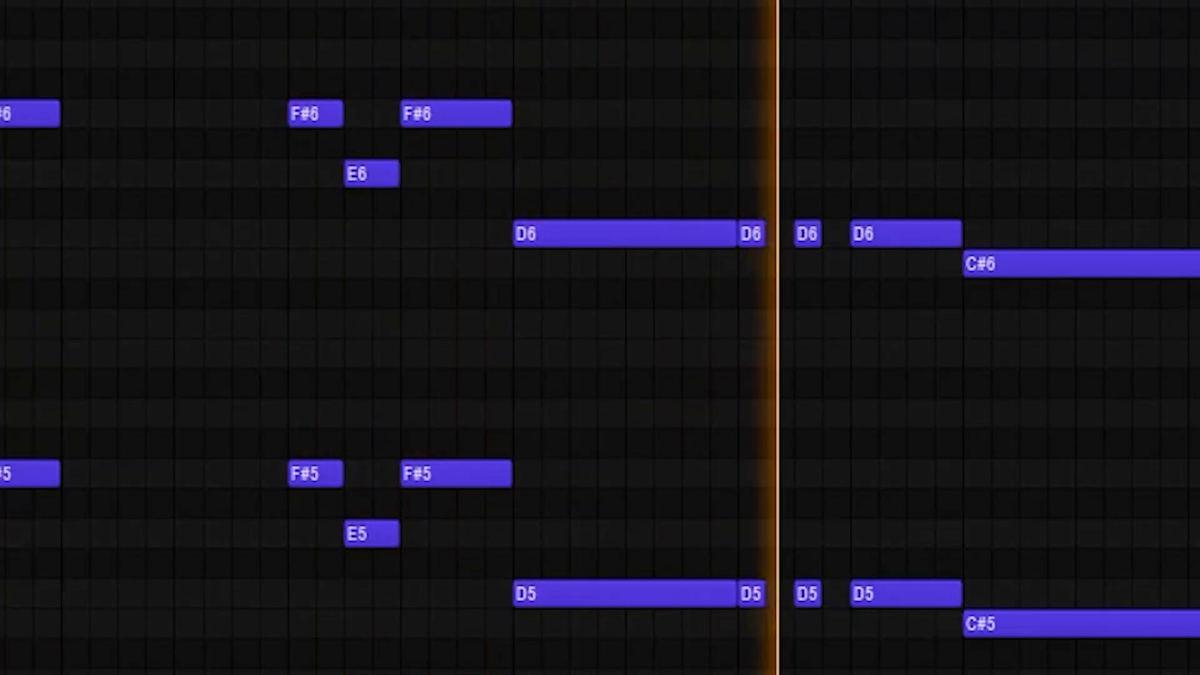
key("space")
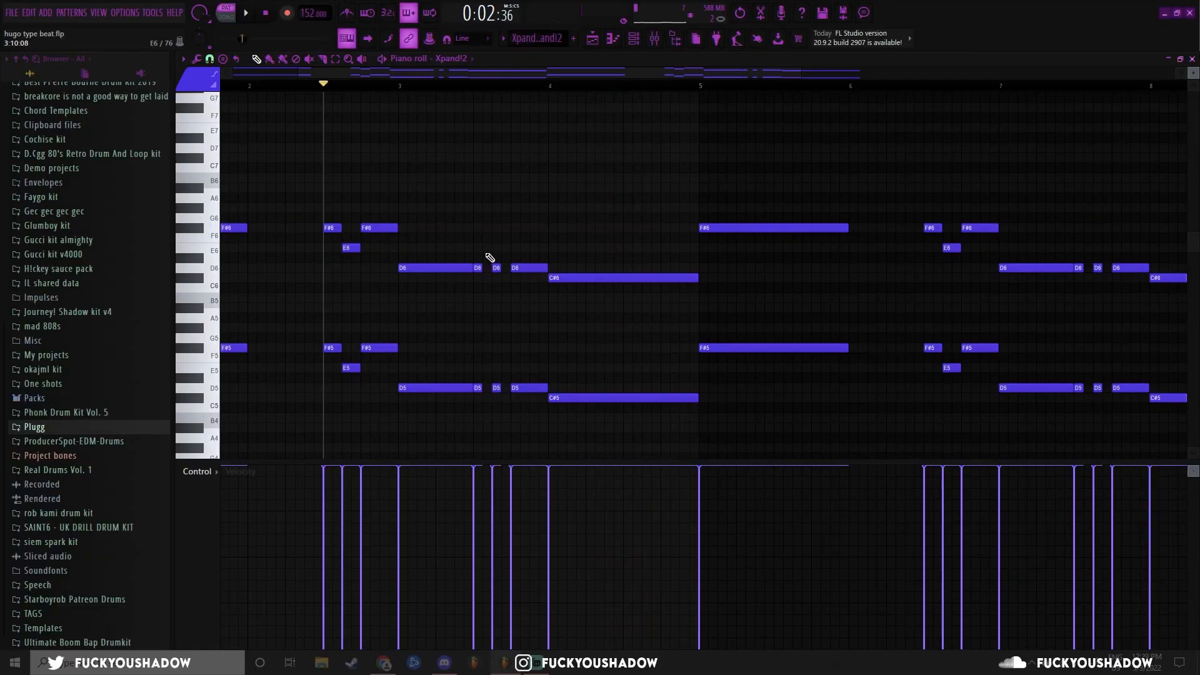
Select the short repeated D notes in bar 3 of the Xpand!2 melody and play the phrase
left_click_drag(483, 244, 512, 428)
left_click(513, 213, "ctrl")
mouse_move(402, 86)
left_mouse_down()
mouse_move(573, 112)
mouse_move(405, 115)
mouse_move(452, 144)
mouse_move(415, 156)
left_mouse_up()
left_click_drag(481, 263, 496, 341)
left_click(465, 199, "ctrl")
key("space")
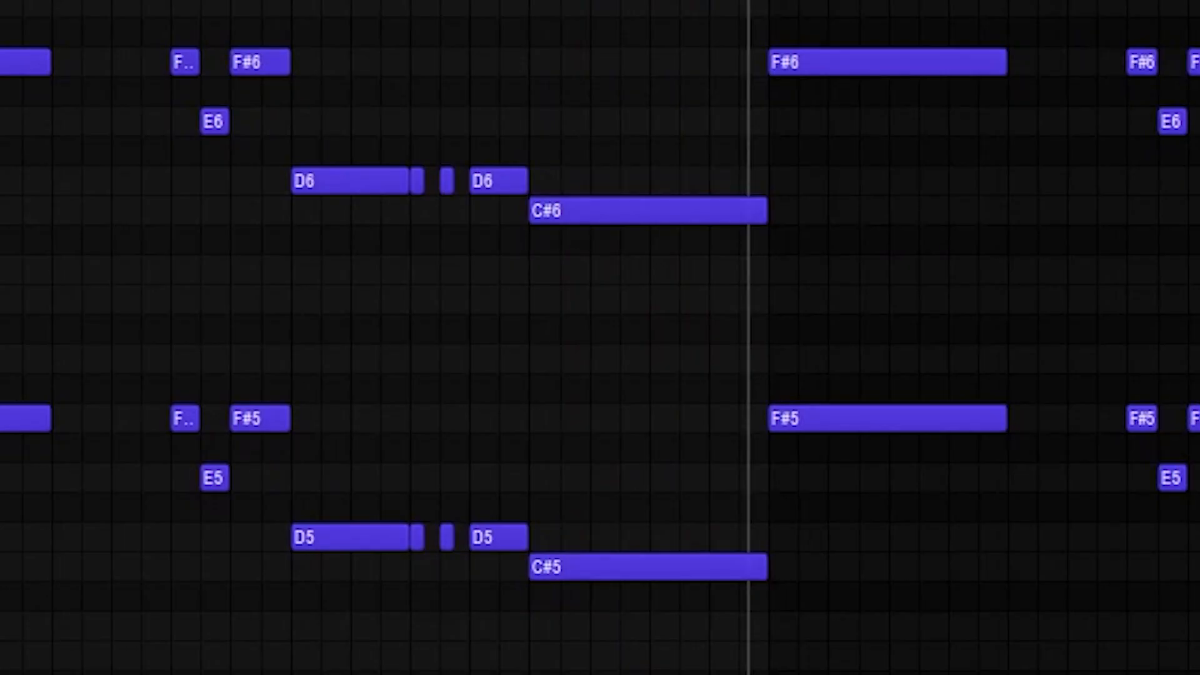
key("space")
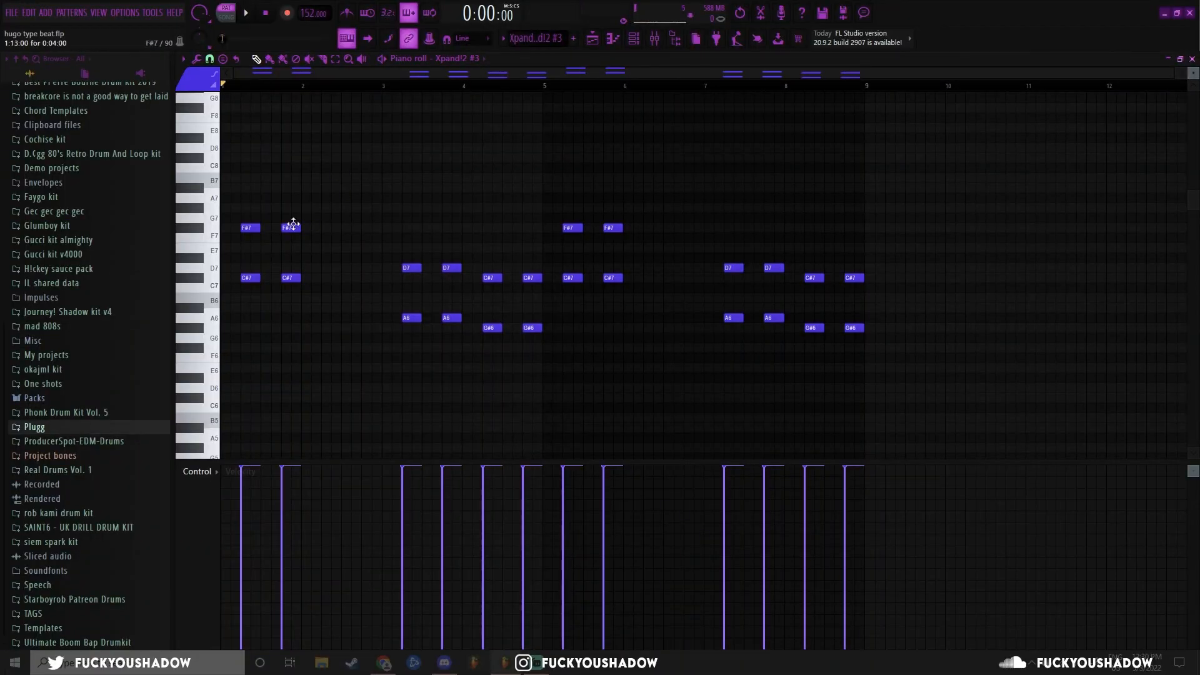
Examine the two-note chords of the Xpand!2 #3 pattern, selecting groups across the first four bars
left_click_drag(238, 216, 542, 392)
right_click(434, 245)
left_click_drag(379, 252, 586, 452)
left_click_drag(246, 220, 273, 237)
left_click_drag(389, 243, 459, 277)
left_click_drag(477, 254, 498, 280)
right_click(454, 223)
scroll(240, 275, "up", 3)
Examine how the first Xpand!2 #3 chord is built, selecting its F#7 and C#7 notes separately and together
left_click_drag(252, 208, 274, 260)
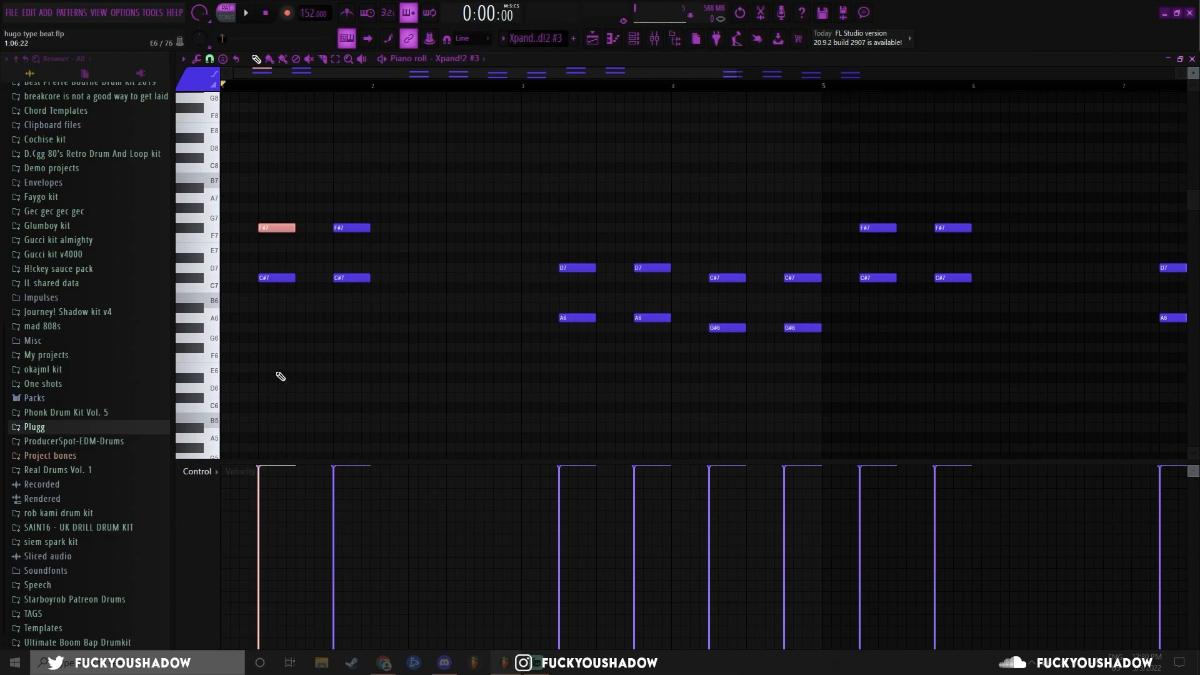
left_click_drag(263, 205, 271, 253)
left_click(264, 192, "ctrl")
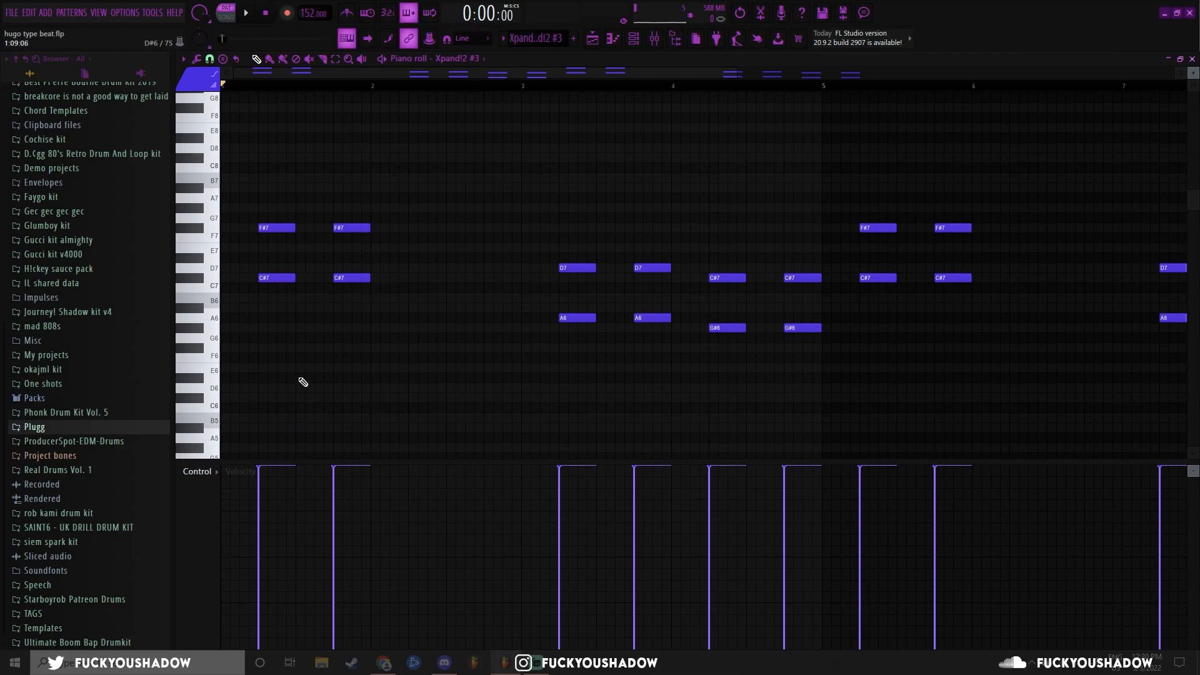
left_click_drag(270, 205, 276, 257)
left_click(263, 250, "ctrl")
left_click_drag(267, 205, 292, 335)
left_click(279, 196, "ctrl")
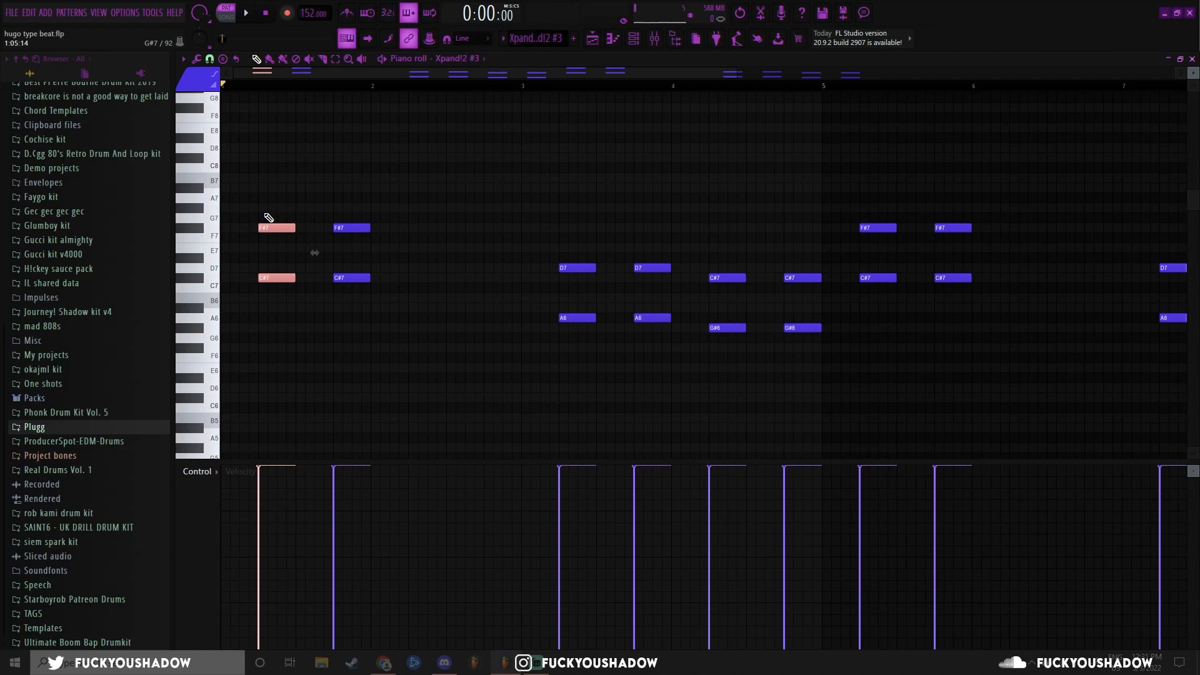
right_click(294, 188)
left_click_drag(256, 234, 300, 270)
scroll(322, 209, "down", 3)
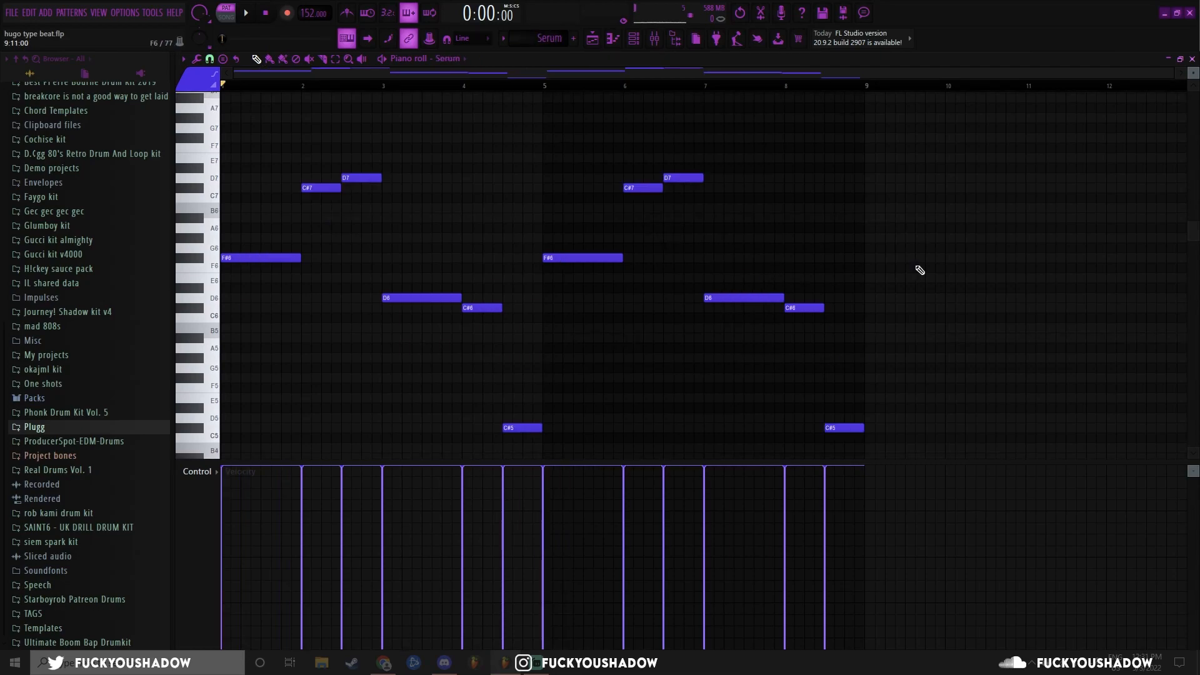
Play the Serum pattern and examine its melody, selecting the upper notes and the low C#5 in bar 4
scroll(924, 269, "down", 1)
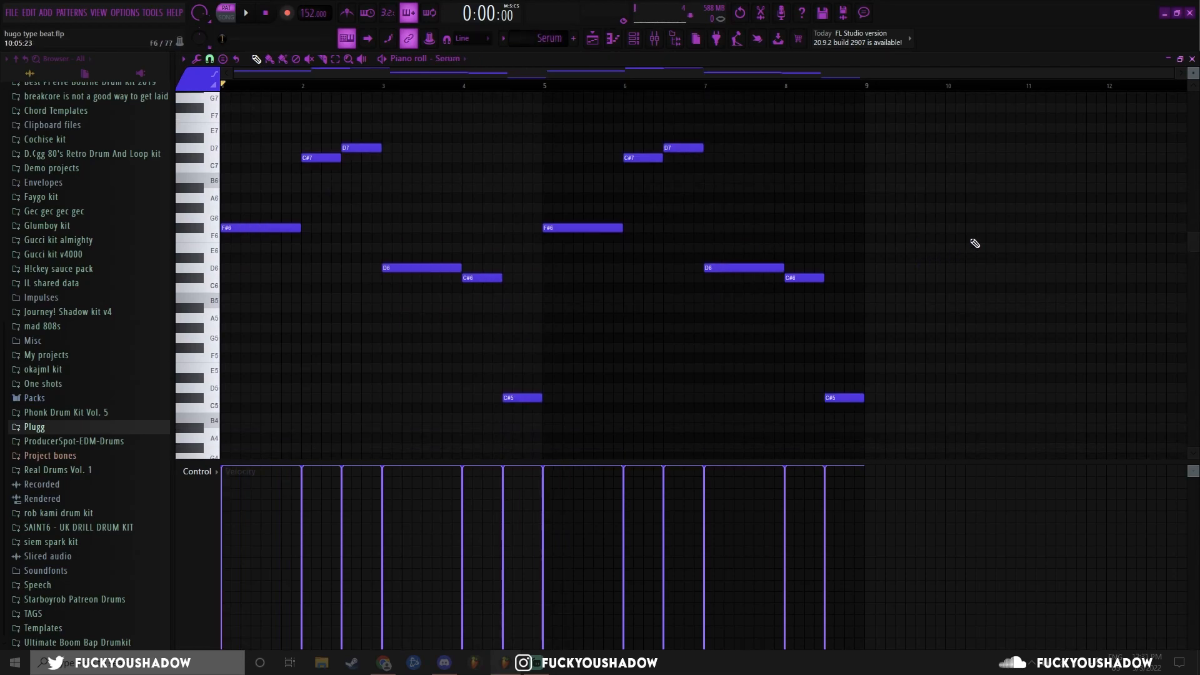
key("space")
left_click_drag(210, 197, 360, 287, "ctrl")
left_click(315, 208, "ctrl")
left_click_drag(271, 197, 848, 323, "ctrl")
left_click(251, 201, "ctrl")
left_click(255, 228, "ctrl")
left_click_drag(507, 355, 544, 443, "ctrl")
left_click(469, 241, "ctrl")
left_click_drag(446, 212, 306, 135, "ctrl")
left_click(462, 307, "ctrl")
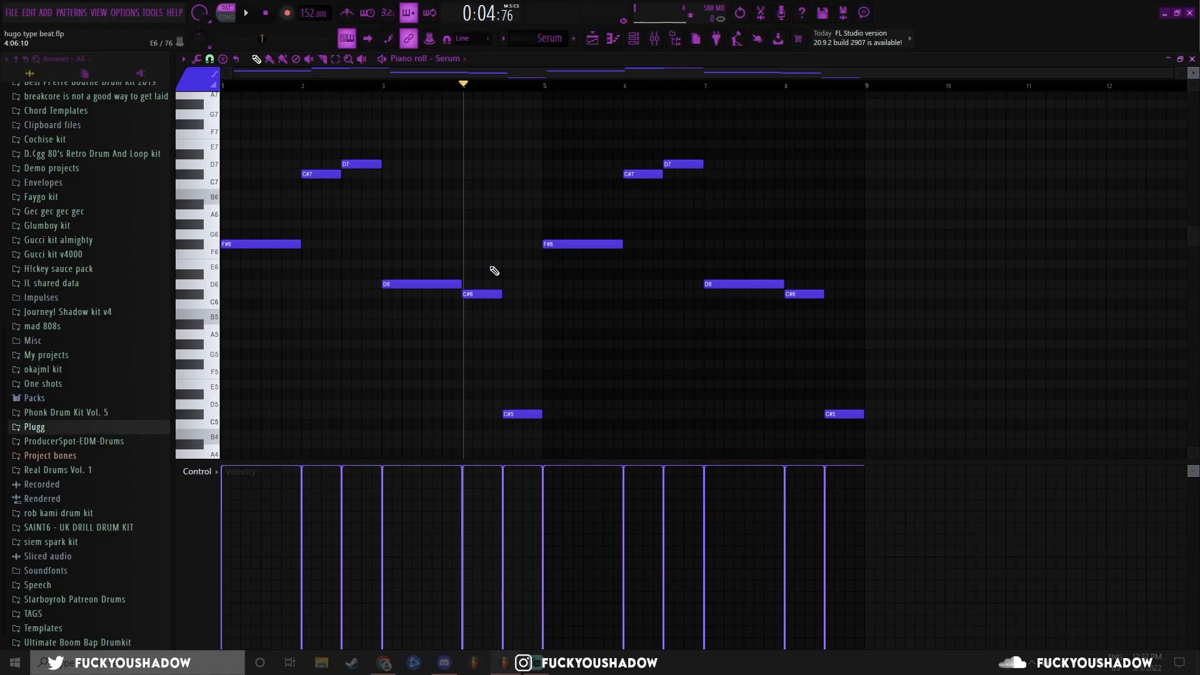
Compare the C#6 and C#5 notes in bar 4 of the Serum pattern by selecting each one
left_click_drag(481, 260, 498, 346, "ctrl")
left_click(485, 280, "ctrl")
left_click_drag(484, 270, 505, 347, "ctrl")
left_click(497, 258, "ctrl")
left_click_drag(504, 391, 544, 458, "ctrl")
left_click(544, 341, "ctrl")
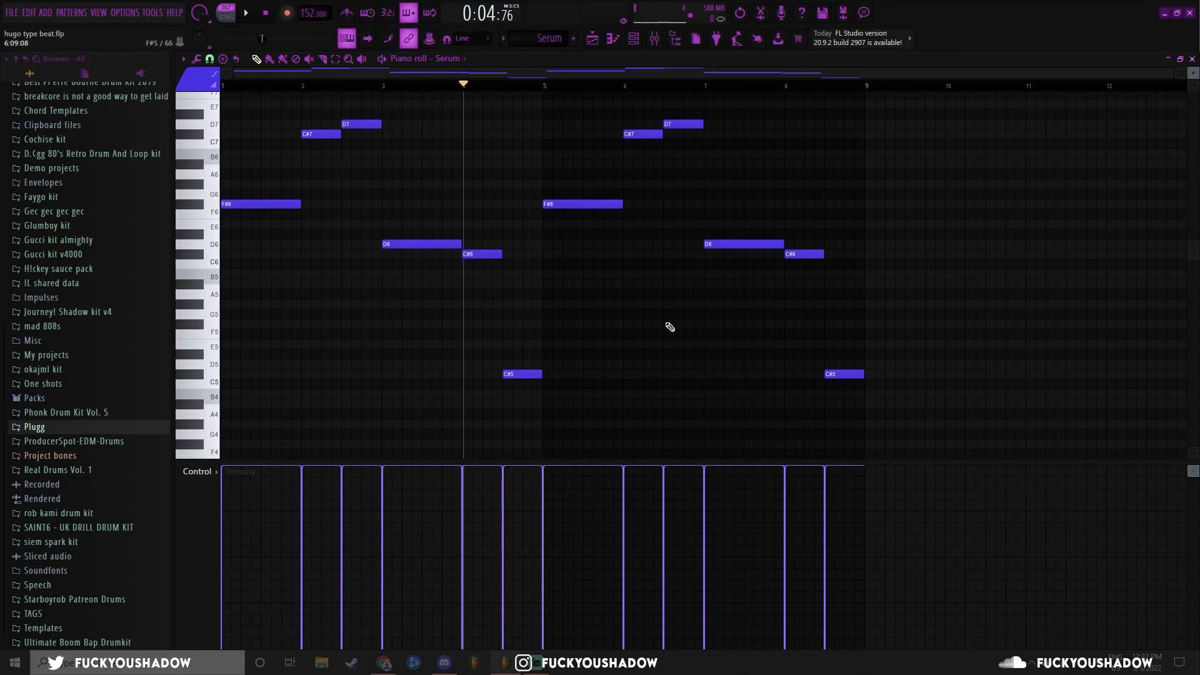
Examine the opening of the Serum melody, selecting the F#6 in bar 1 and the D6 in bar 3, with the playhead at bar 2
key("space")
scroll(285, 206, "up", 2)
left_click(294, 264)
left_click(400, 304)
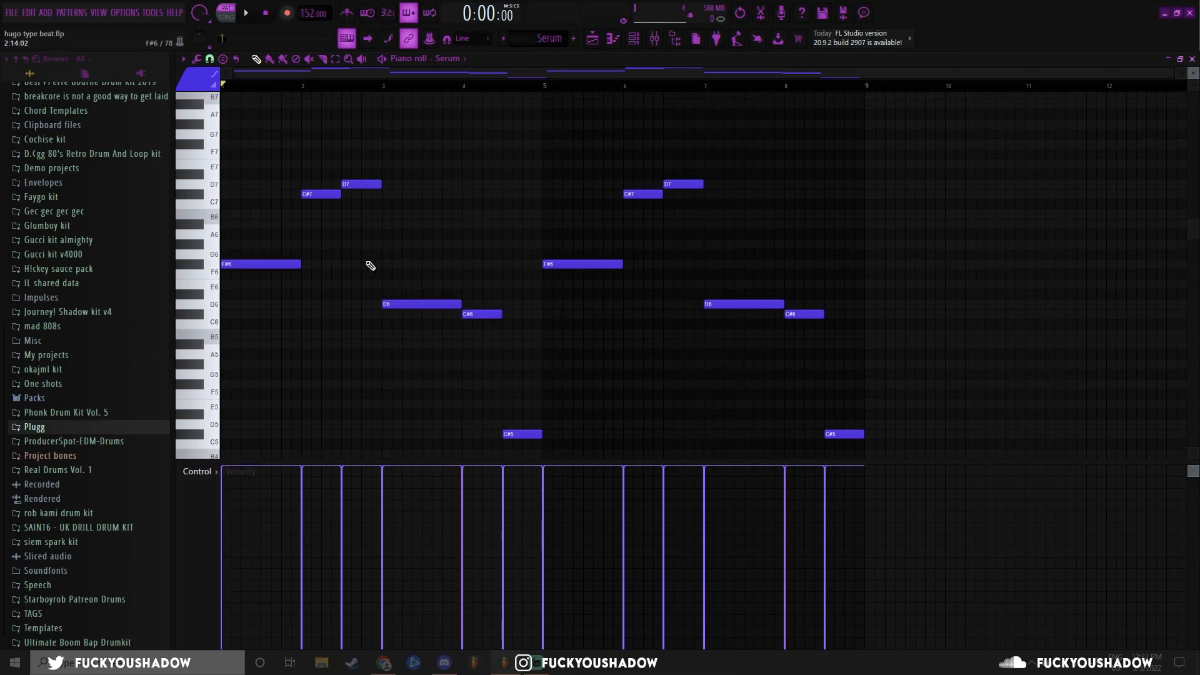
mouse_move(313, 156)
left_mouse_down("ctrl")
mouse_move(370, 242)
mouse_move(315, 139)
left_mouse_up("ctrl")
left_click(305, 94)
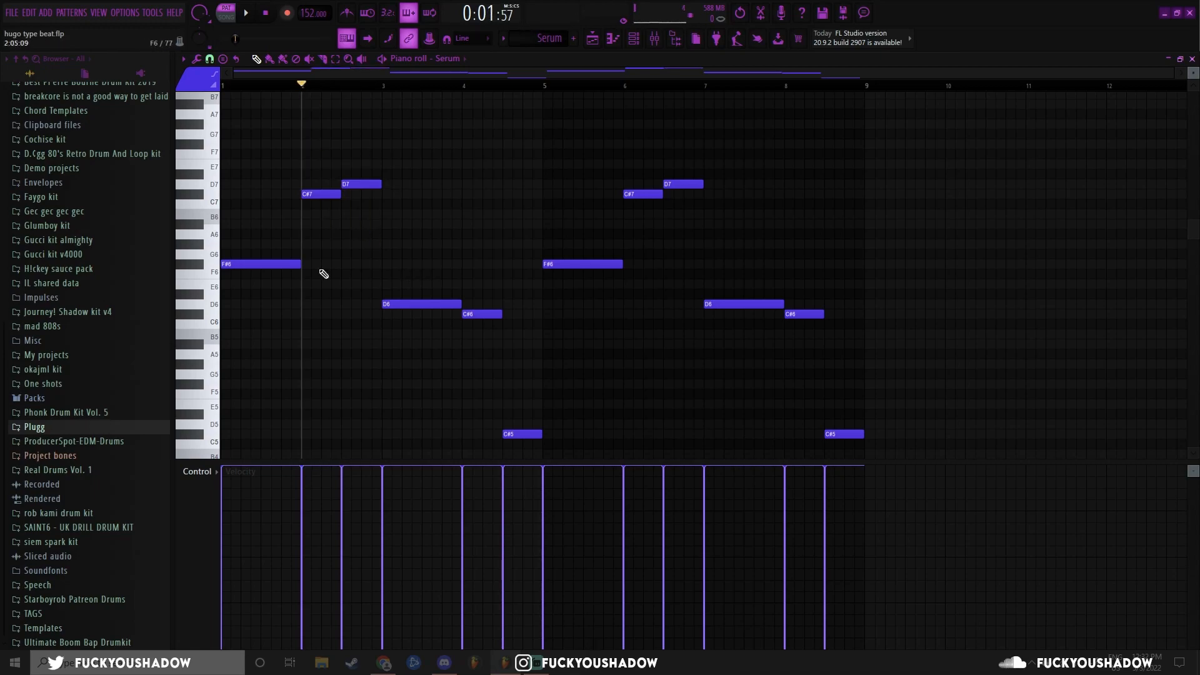
Examine the Serum melody's D6, C#6, C#7 and D7 notes one by one, then return the playhead to the start
left_click(401, 303)
left_click(482, 314)
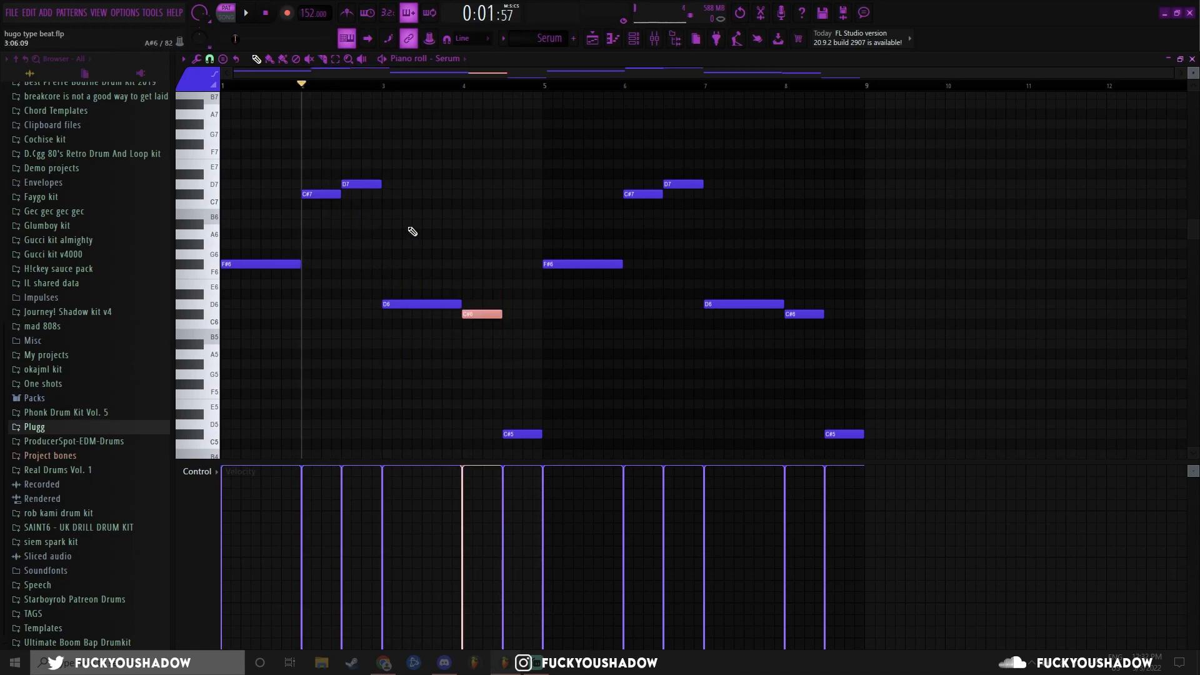
left_click(322, 194)
left_click(377, 184)
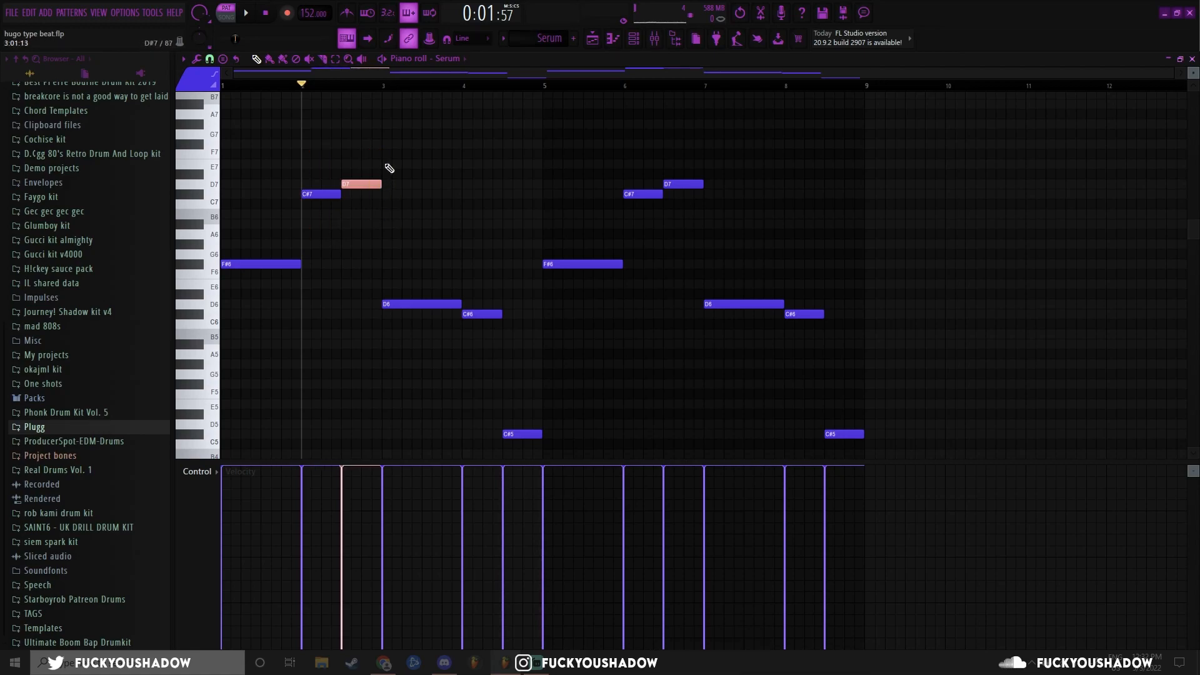
mouse_move(304, 92)
left_mouse_down()
mouse_move(360, 95)
mouse_move(265, 113)
mouse_move(298, 106)
left_mouse_up()
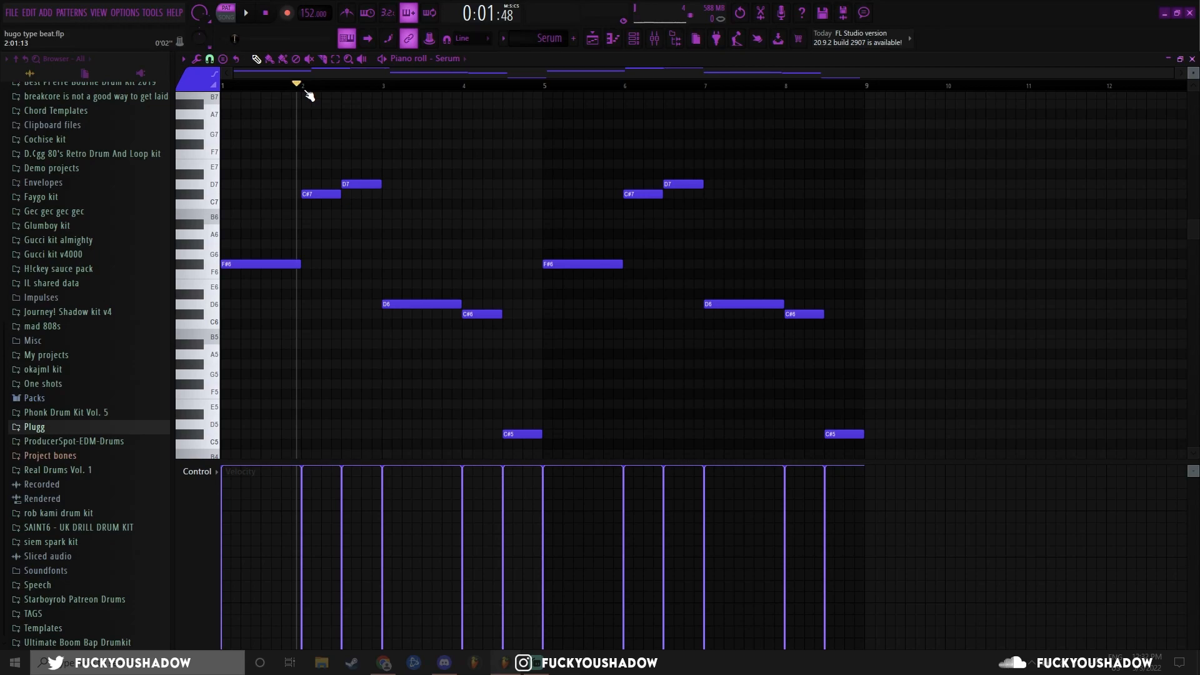
left_click_drag(305, 93, 228, 143)
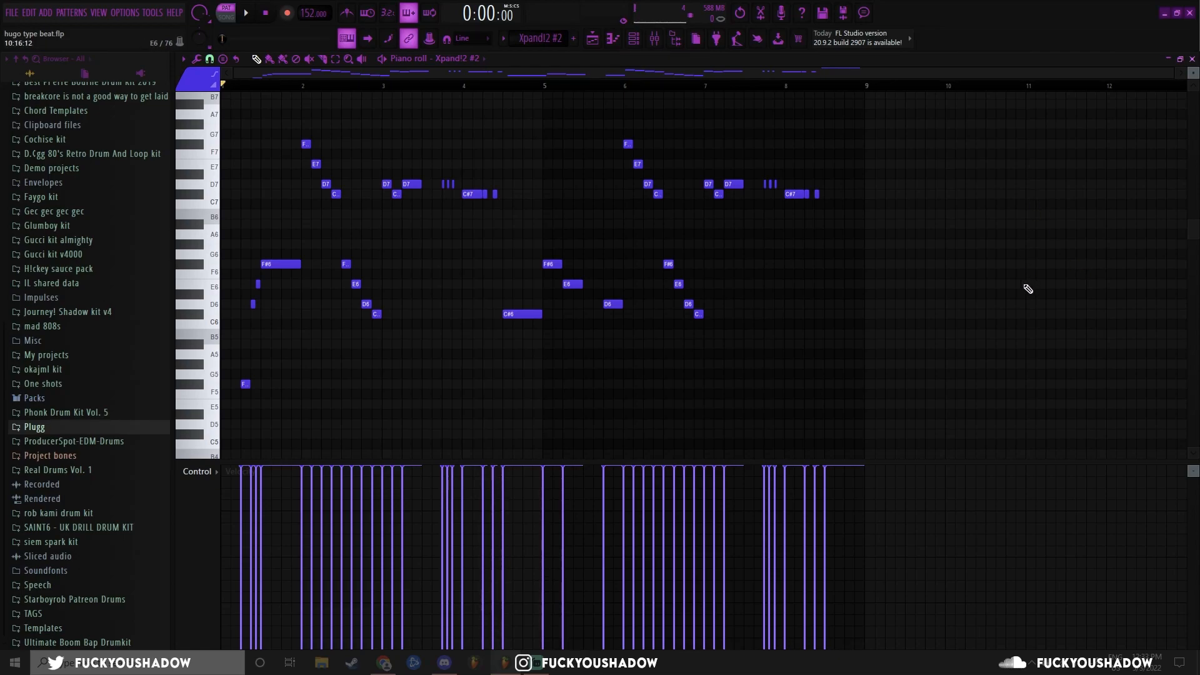
Play the Xpand!2 #2 pattern and examine its bar 1 notes, selecting the low F#5 and the long F#6
key("space")
scroll(228, 409, "up", 3)
scroll(294, 421, "up", 2)
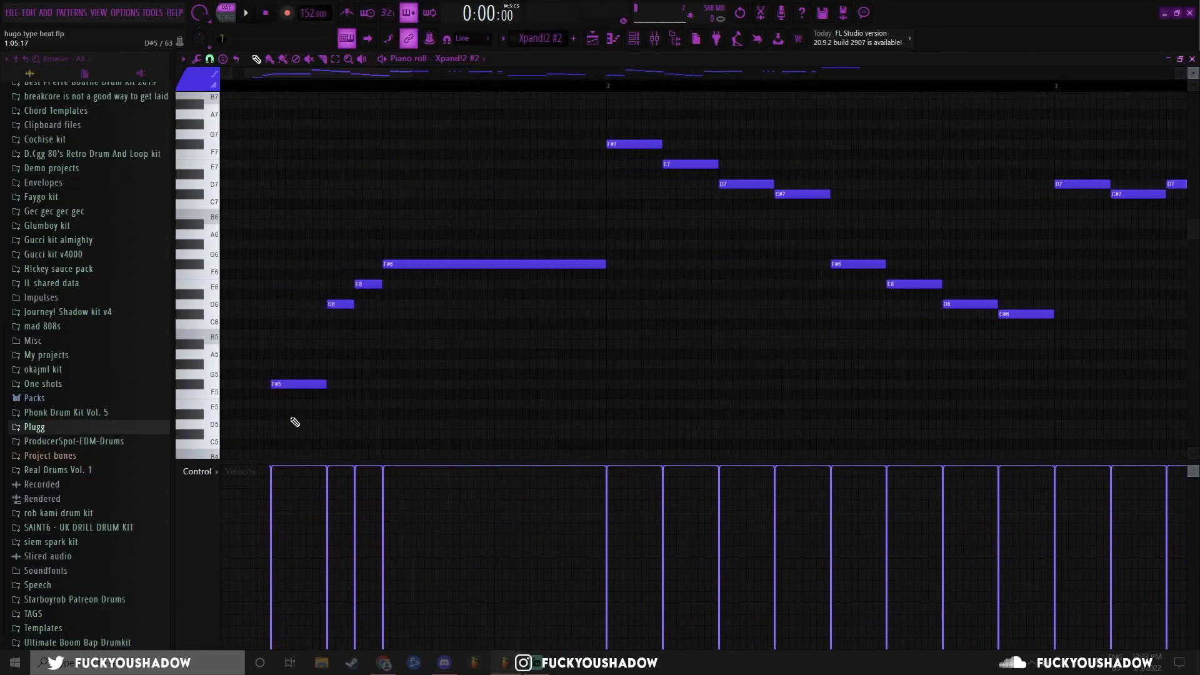
scroll(295, 421, "down", 3)
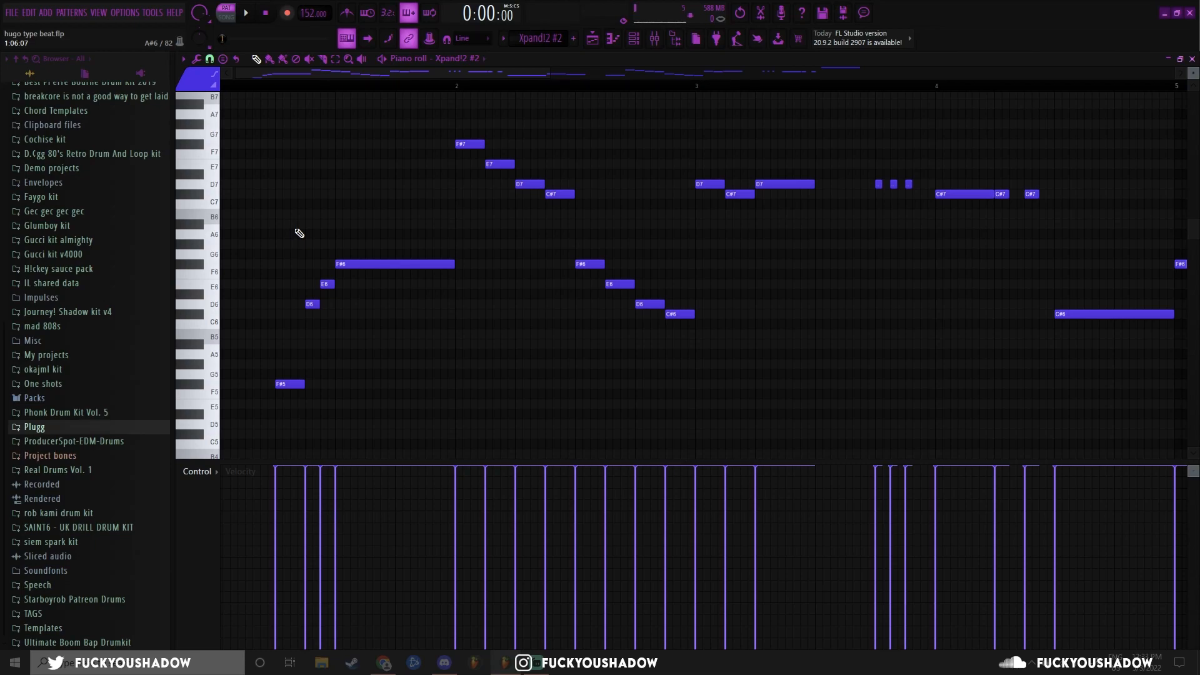
left_click_drag(262, 338, 308, 434)
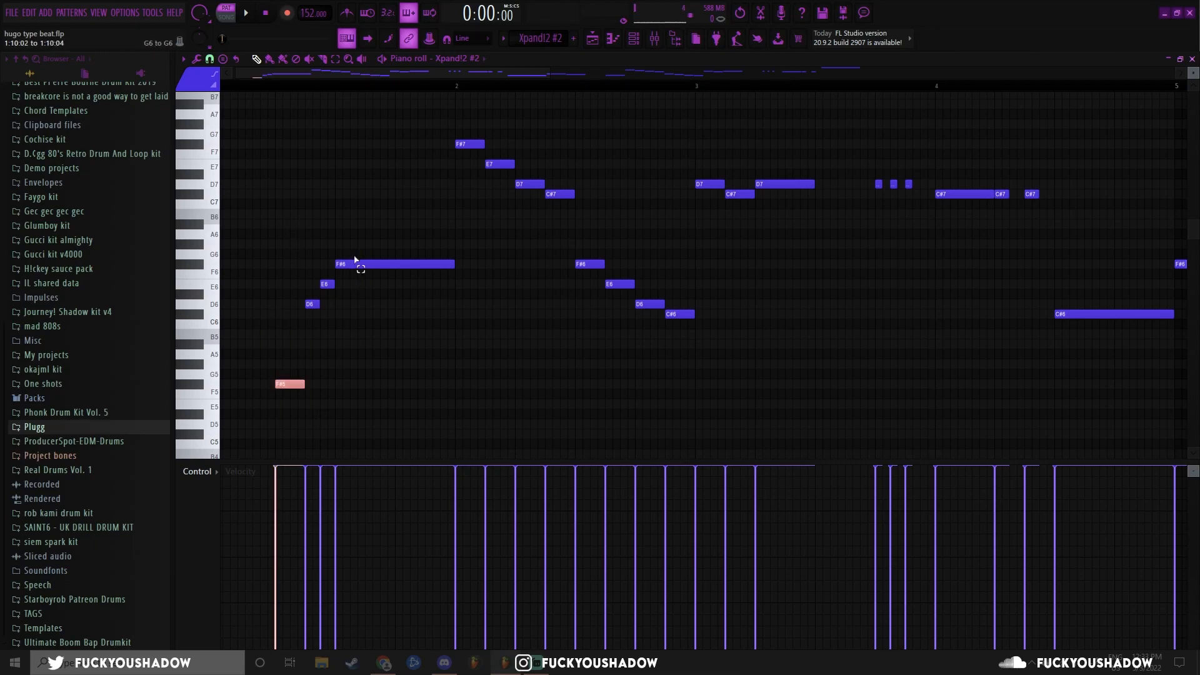
left_click_drag(266, 361, 296, 411)
left_click_drag(374, 220, 410, 334)
right_click(364, 225)
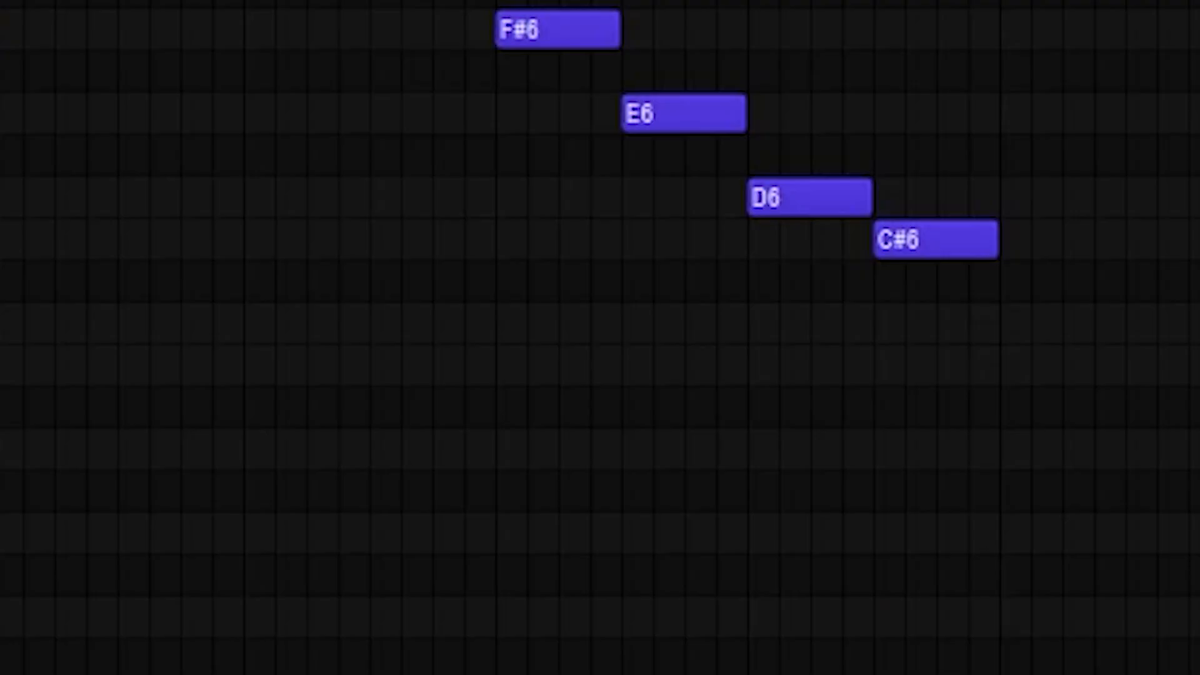
Examine the descending runs in bar 2 of Xpand!2 #2, selecting both octaves together and the upper F#7 to C#7 run separately
left_click_drag(353, 118, 588, 362)
left_click_drag(356, 121, 581, 338)
right_click(448, 142)
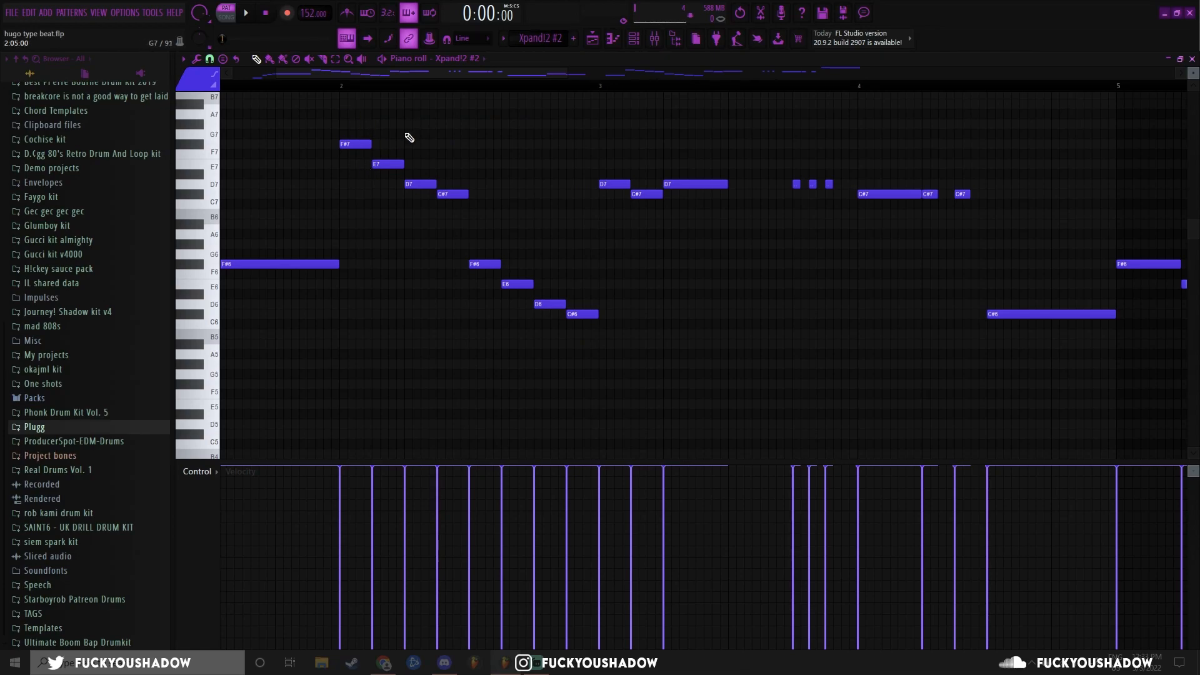
left_click(341, 86)
left_click_drag(507, 231, 358, 127)
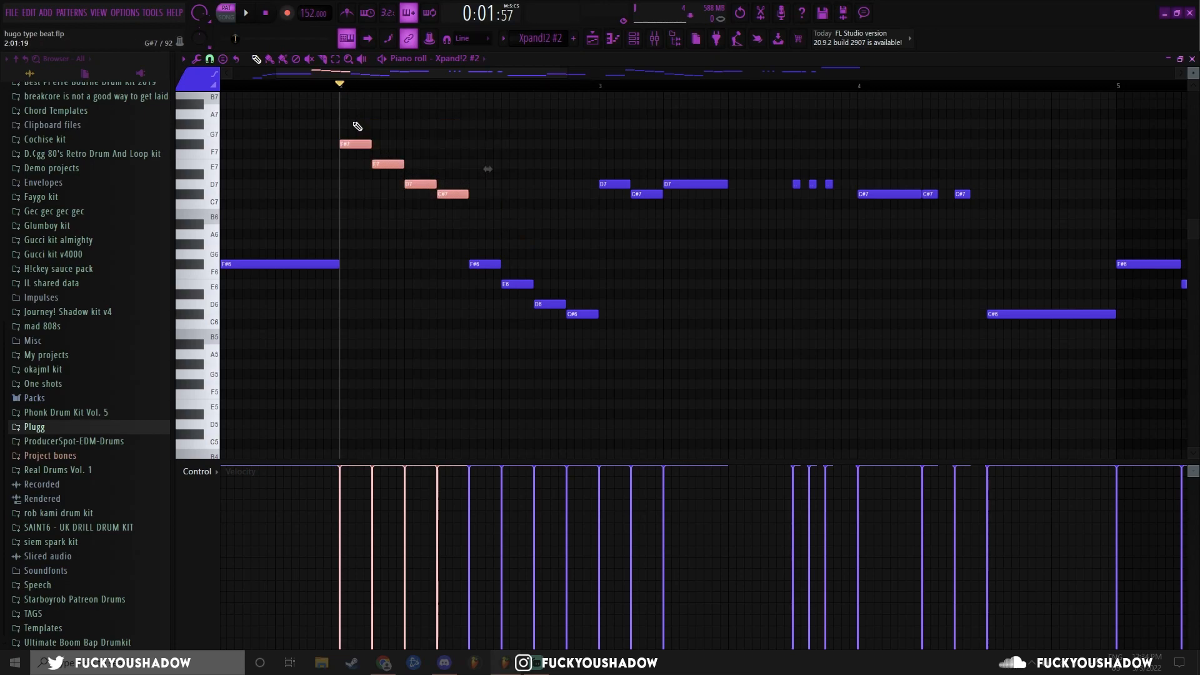
left_click(522, 219)
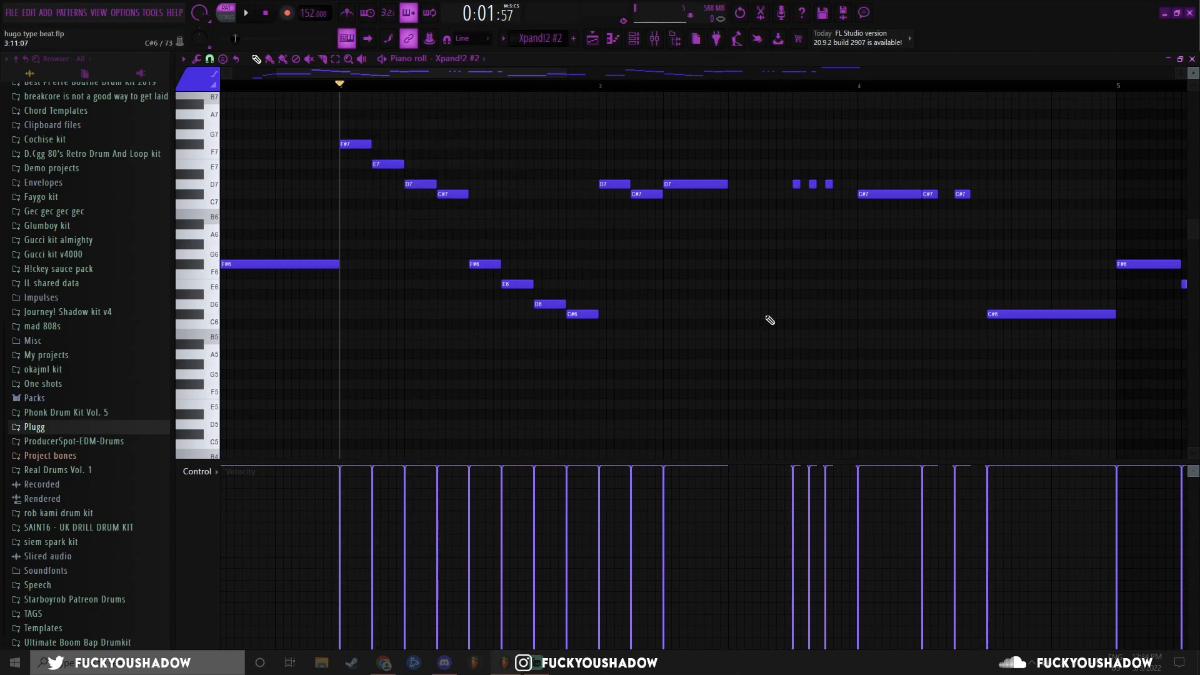
Play Xpand!2 #2 again and compare its two halves, selecting the bar 1 notes and the C#6 in bar 4
key("space")
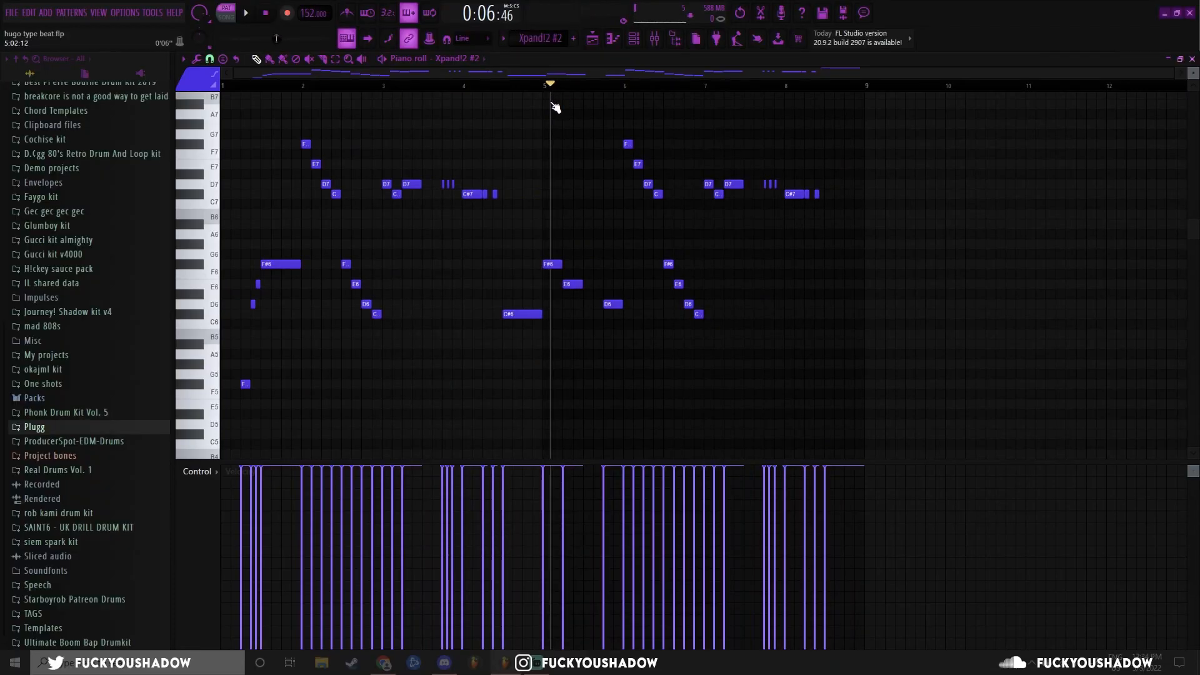
left_click_drag(231, 230, 300, 434)
left_click_drag(290, 110, 647, 130)
left_click(579, 195, "ctrl")
scroll(956, 249, "up", 1)
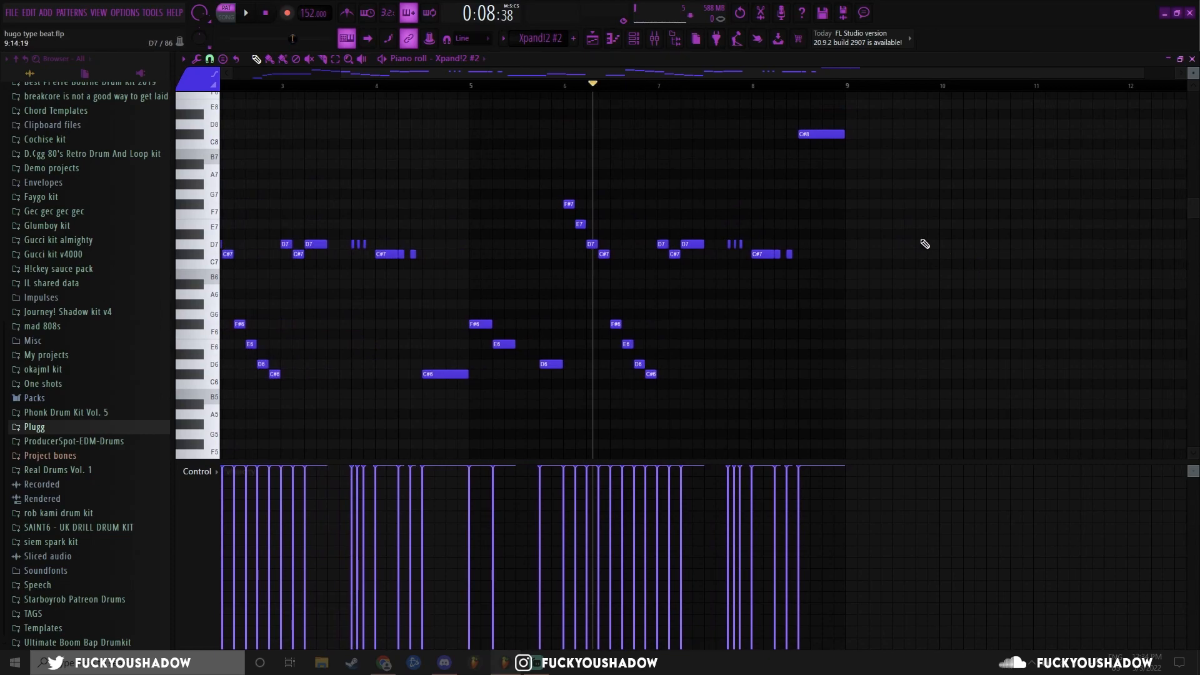
left_click(440, 374)
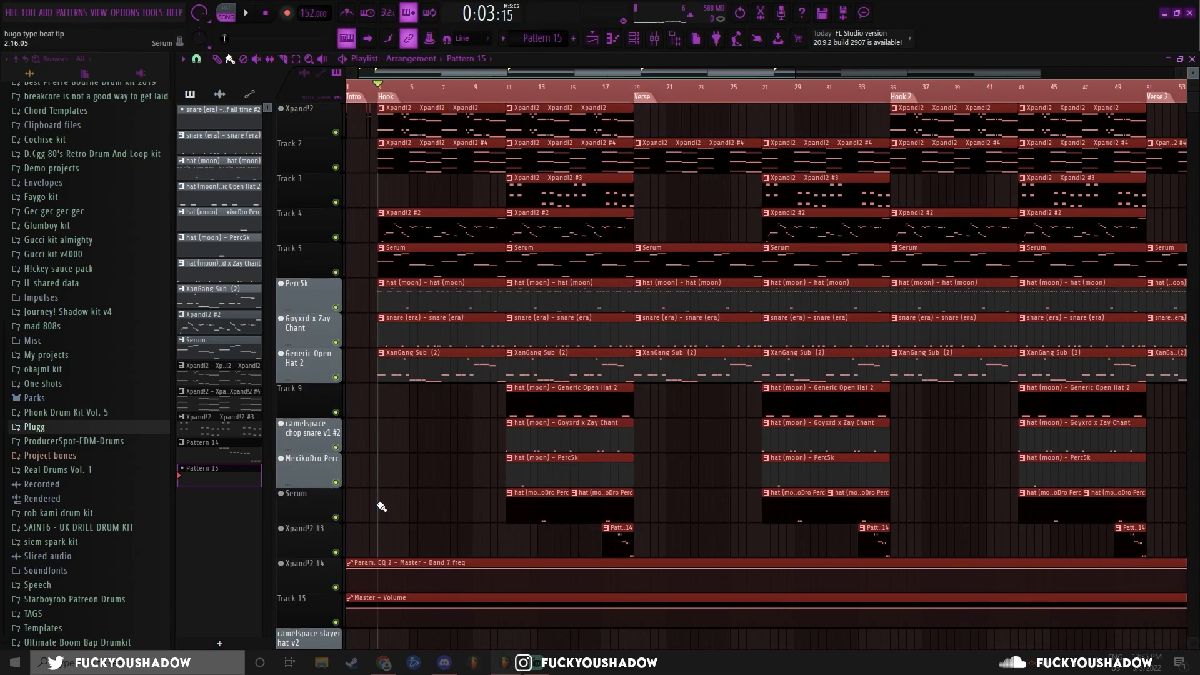
Deselect the playlist clips, open the snare (era) pattern in the piano roll and play it
key("ctrl+d")
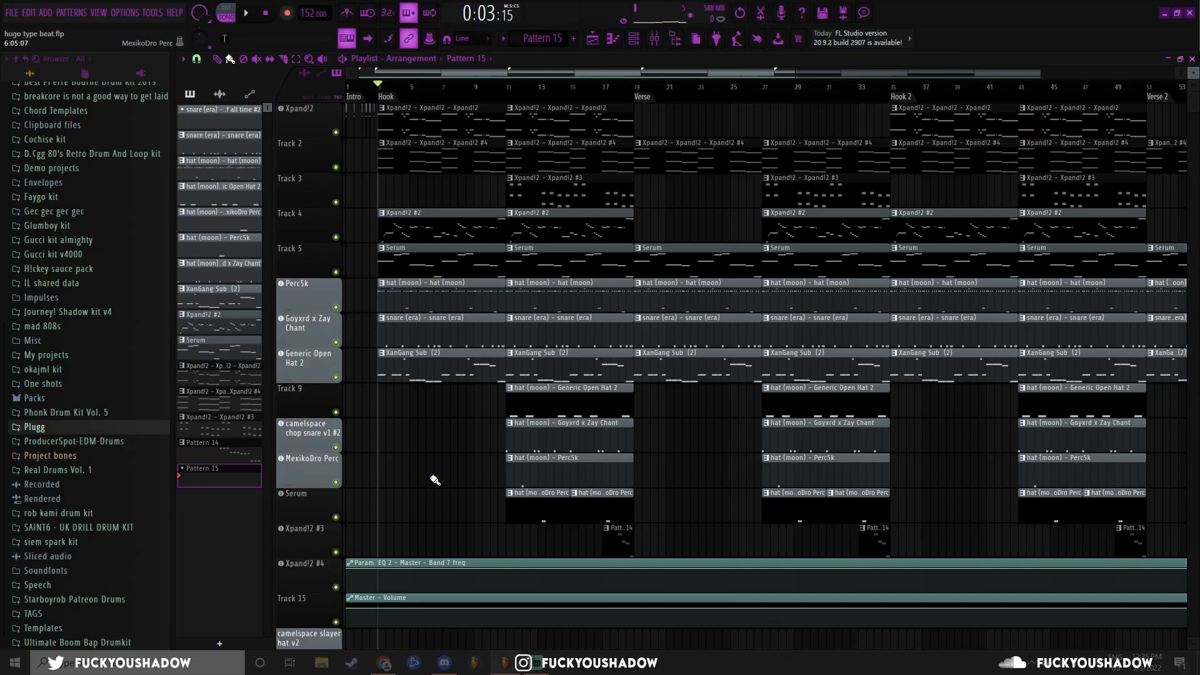
double_click(404, 332)
left_click(227, 11)
scroll(1053, 264, "up", 1)
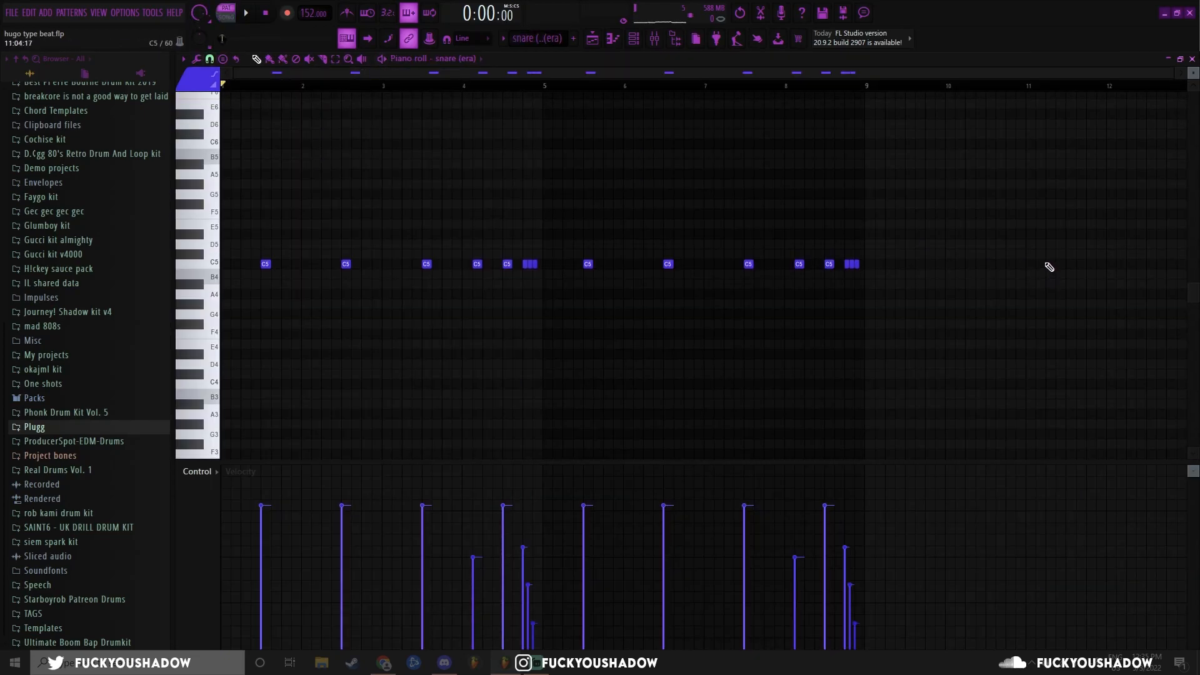
key("space")
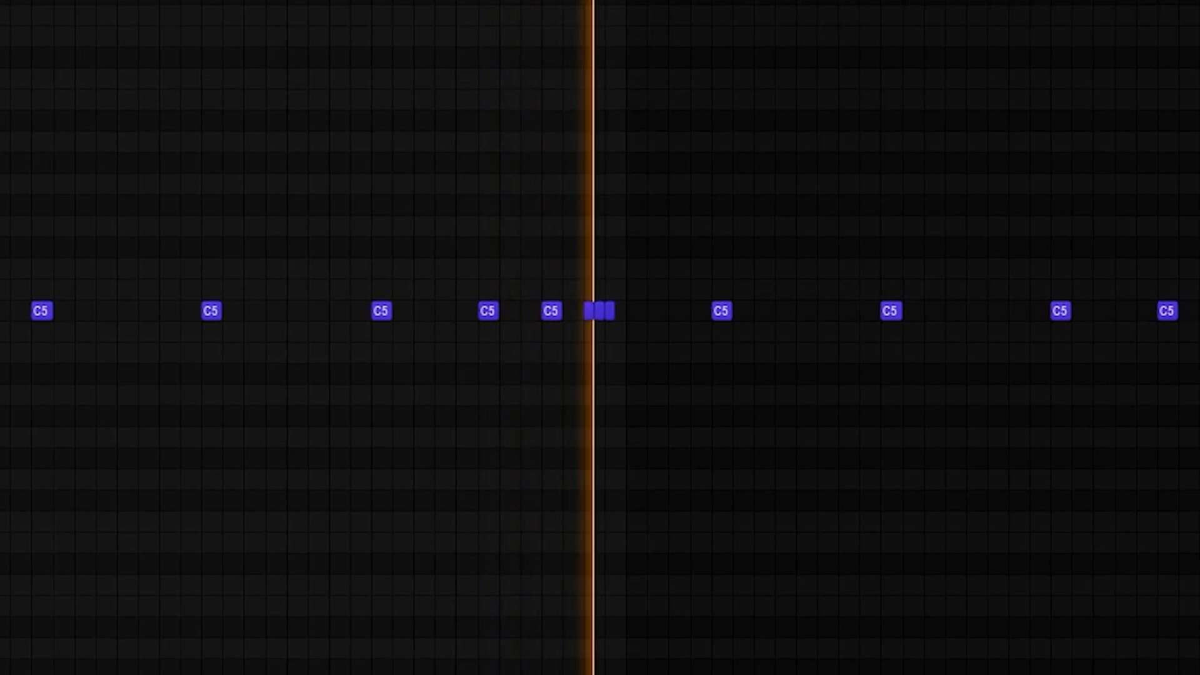
key("space")
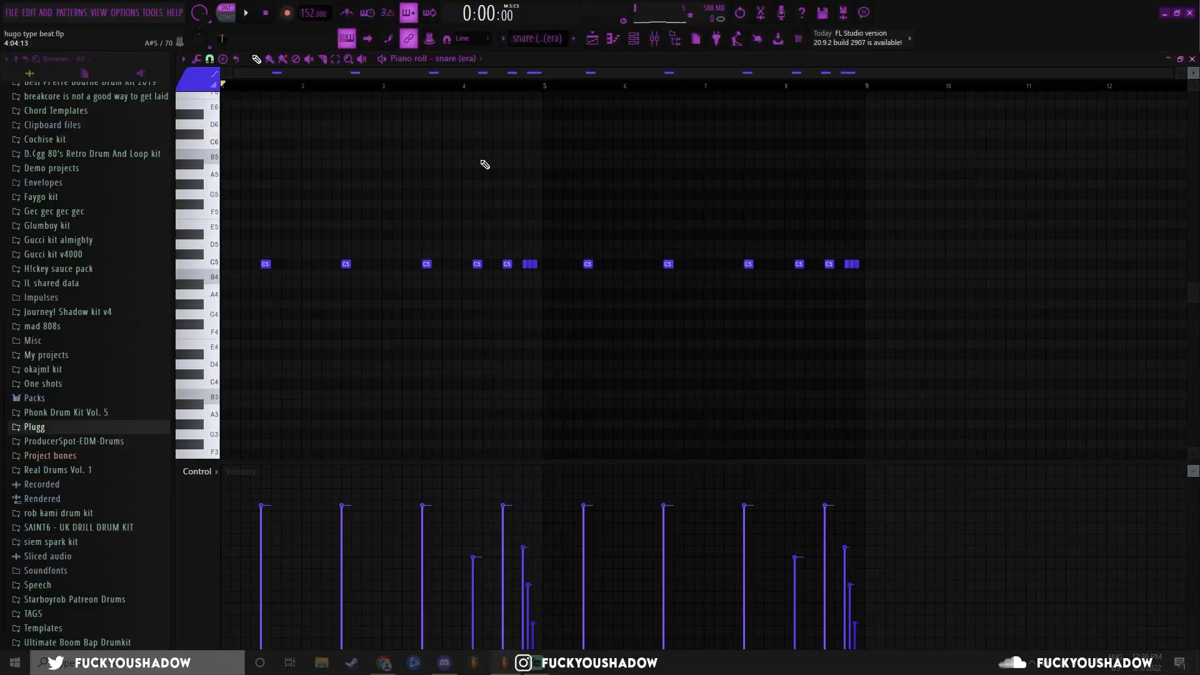
Examine the snare (era) hits, selecting the extra hit early in bar 4 and the three-note roll ending that bar
left_click_drag(475, 241, 488, 291)
left_click(461, 195, "ctrl")
left_click_drag(464, 86, 293, 128)
mouse_move(291, 255)
left_mouse_down()
mouse_move(306, 283)
mouse_move(336, 292)
left_mouse_up()
left_click_drag(557, 280, 520, 259)
left_click(526, 87)
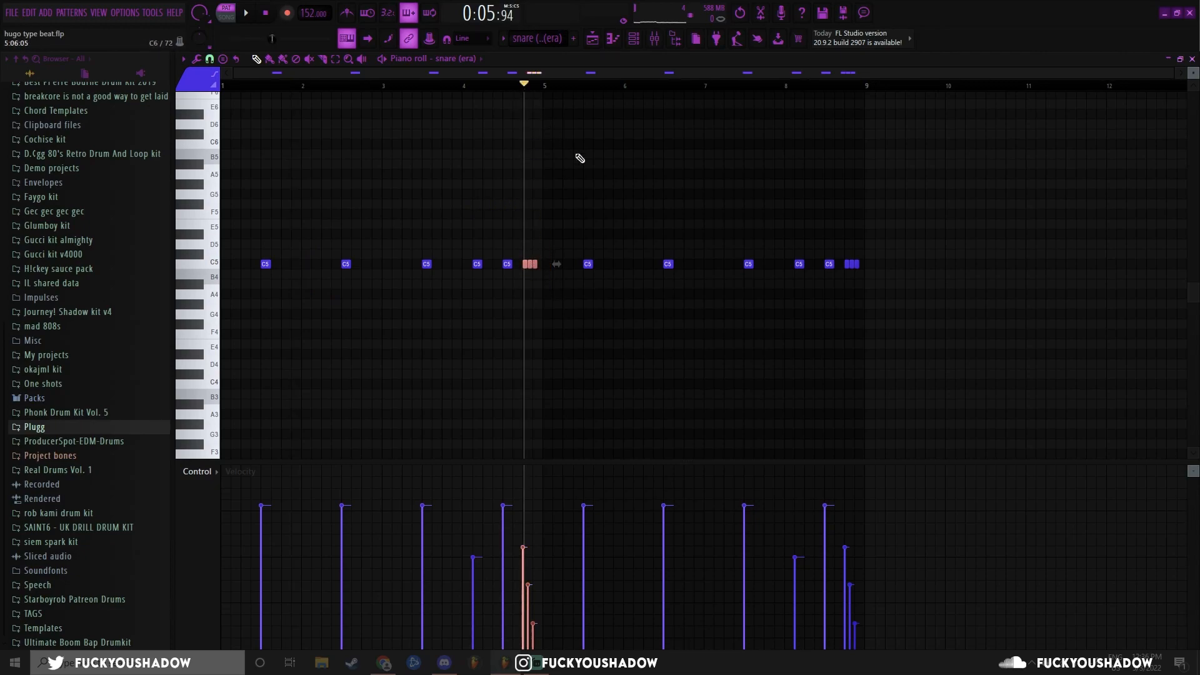
left_click(511, 87)
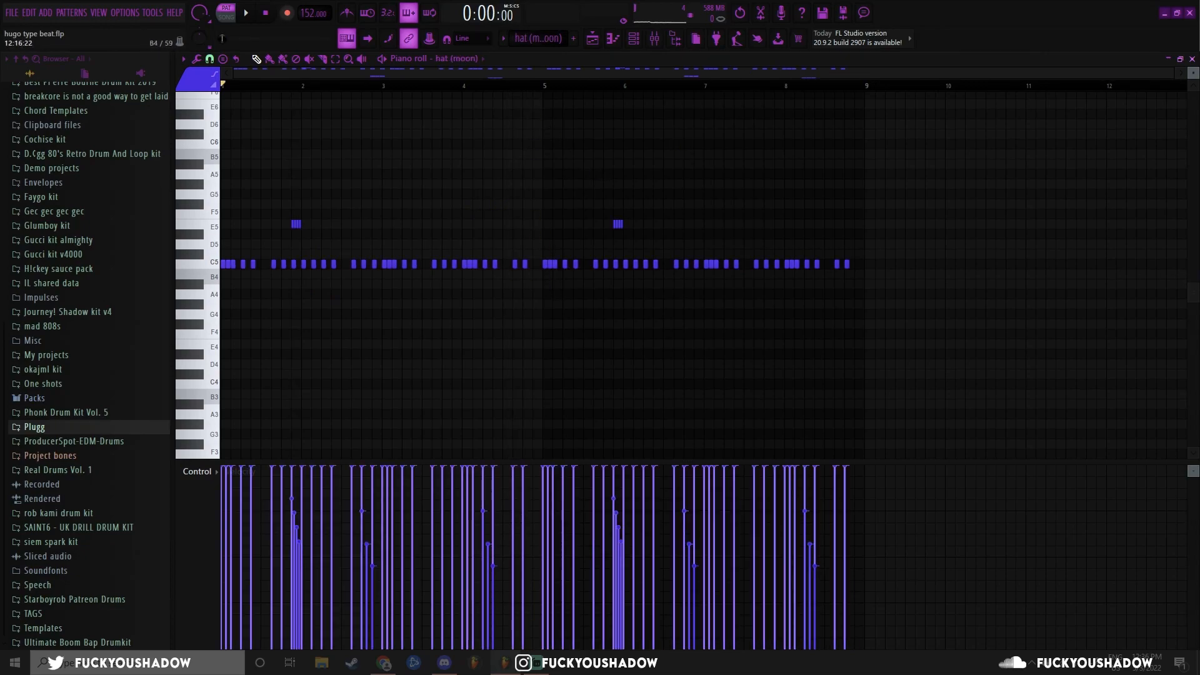
Play the hat (moon) pattern and examine its higher E5 rolls in bars 1 and 5 by selecting them together
scroll(968, 410, "down", 5)
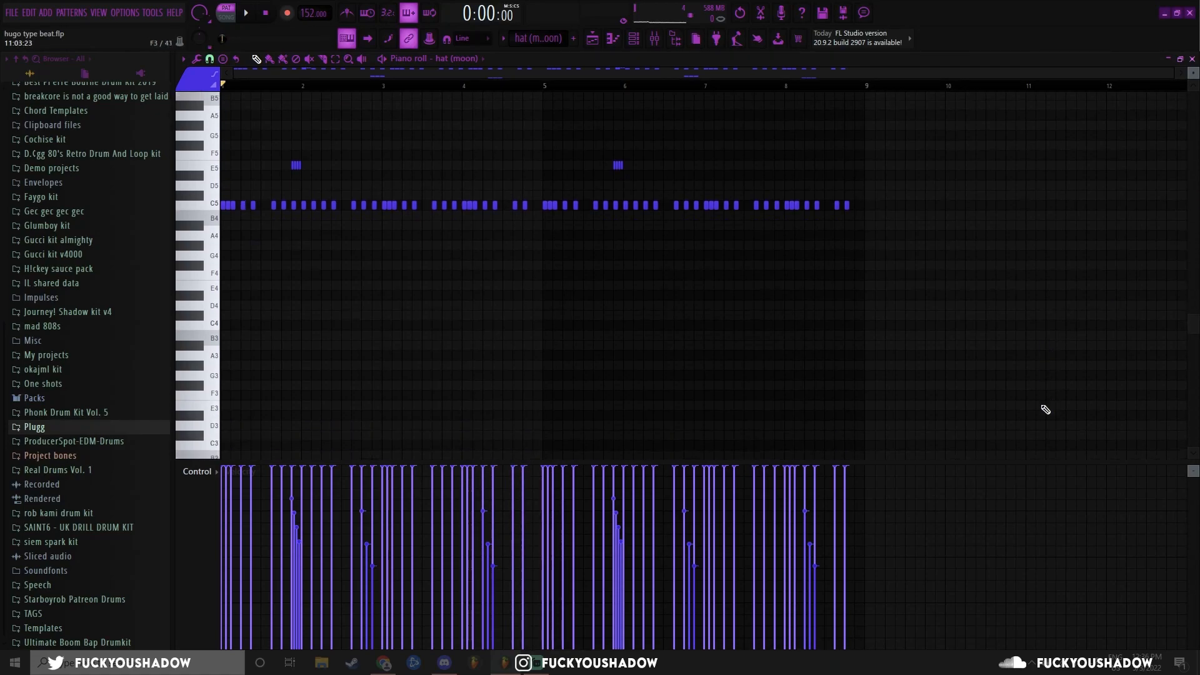
left_click_drag(934, 420, 337, 289)
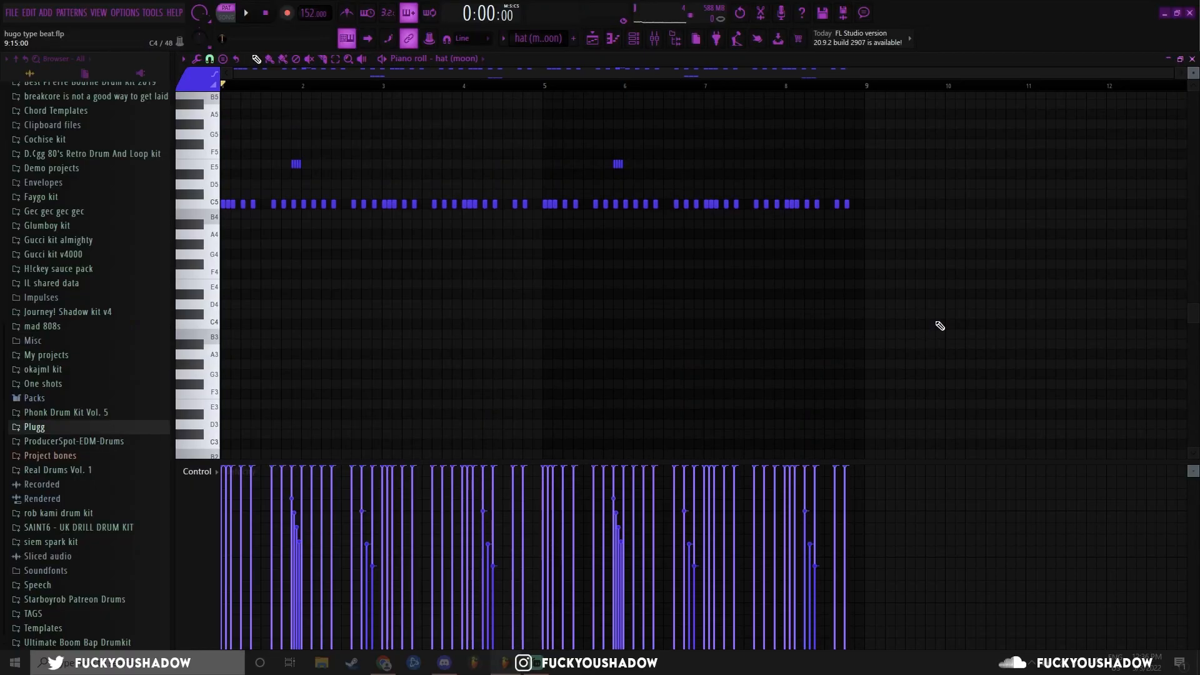
scroll(940, 326, "up", 2)
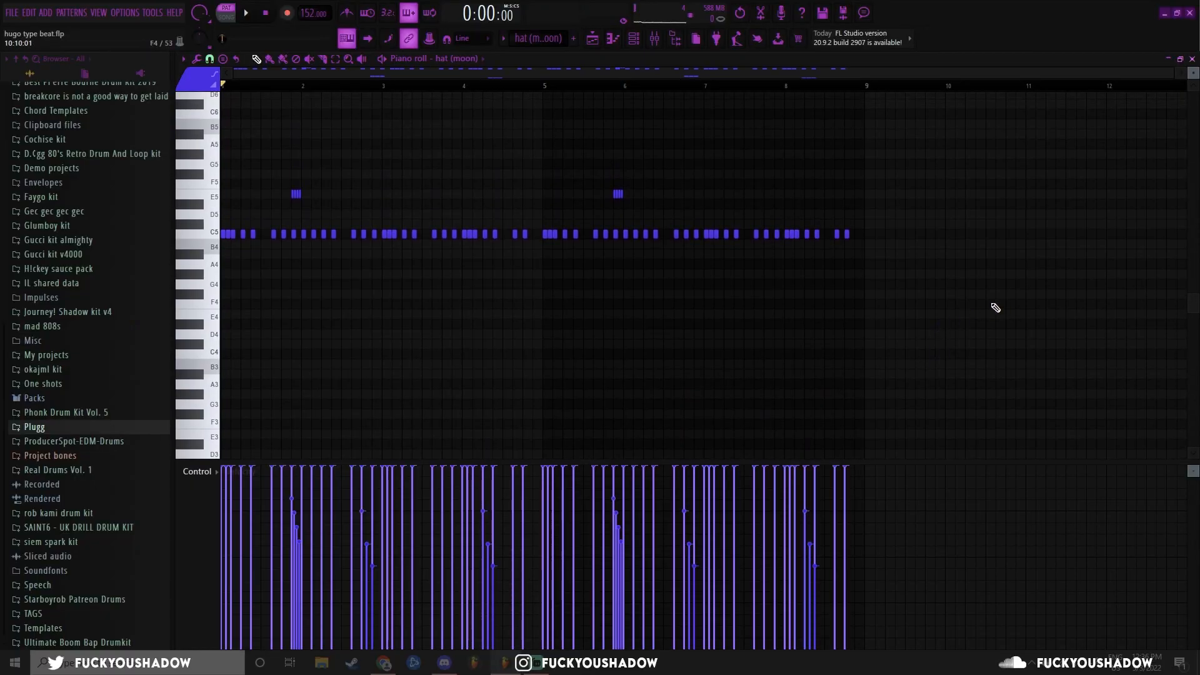
key("space")
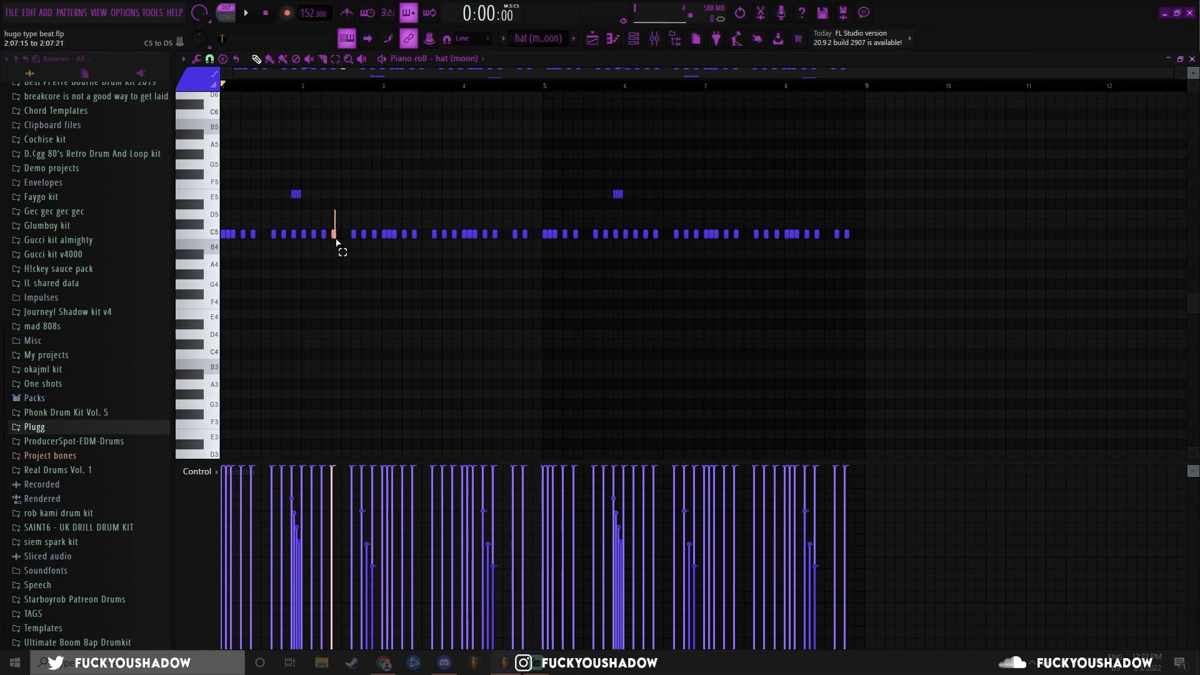
left_click_drag(281, 170, 690, 199)
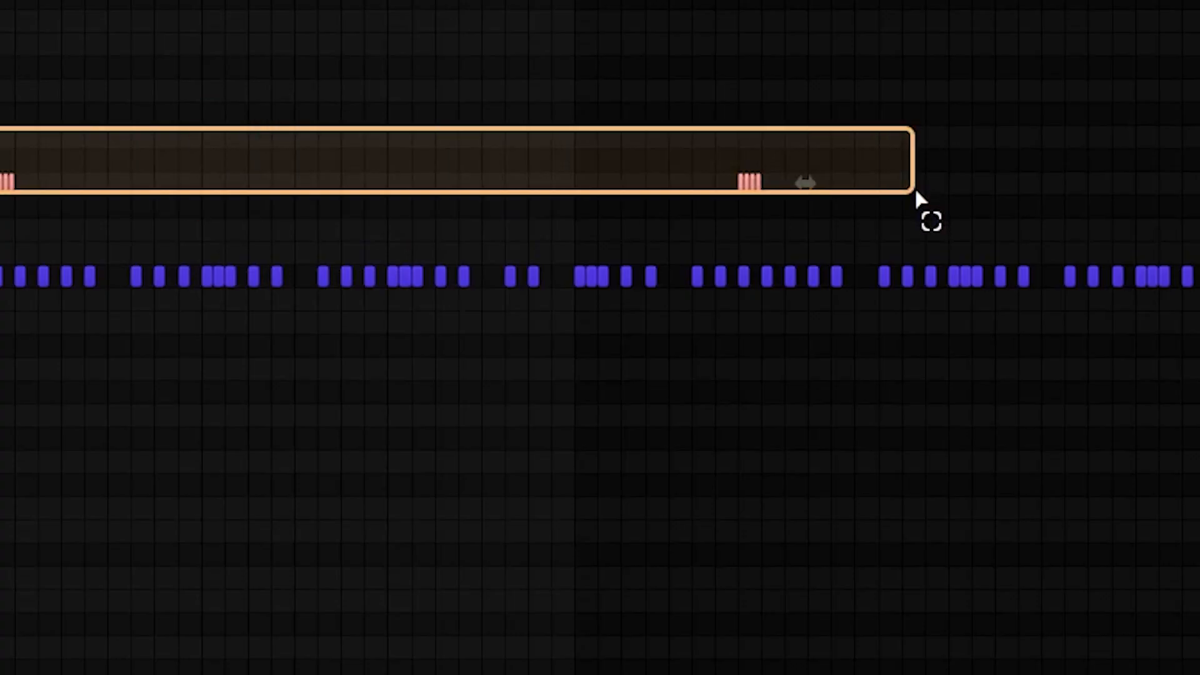
left_click_drag(915, 192, 910, 220)
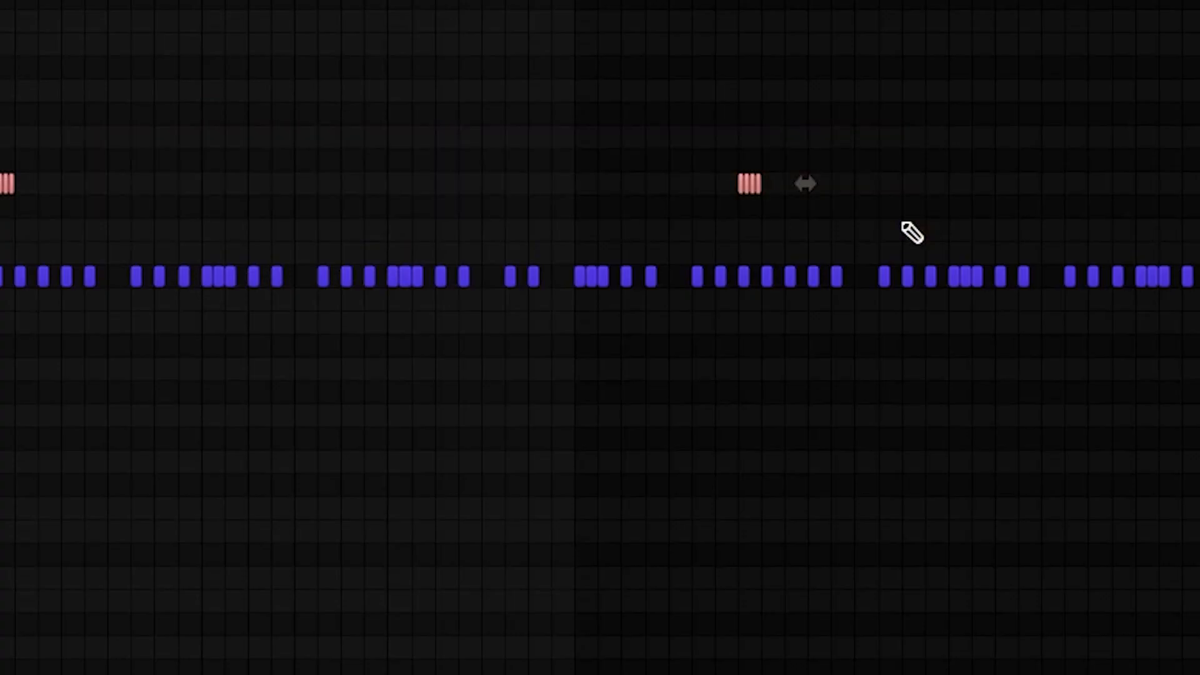
left_click_drag(273, 170, 746, 198)
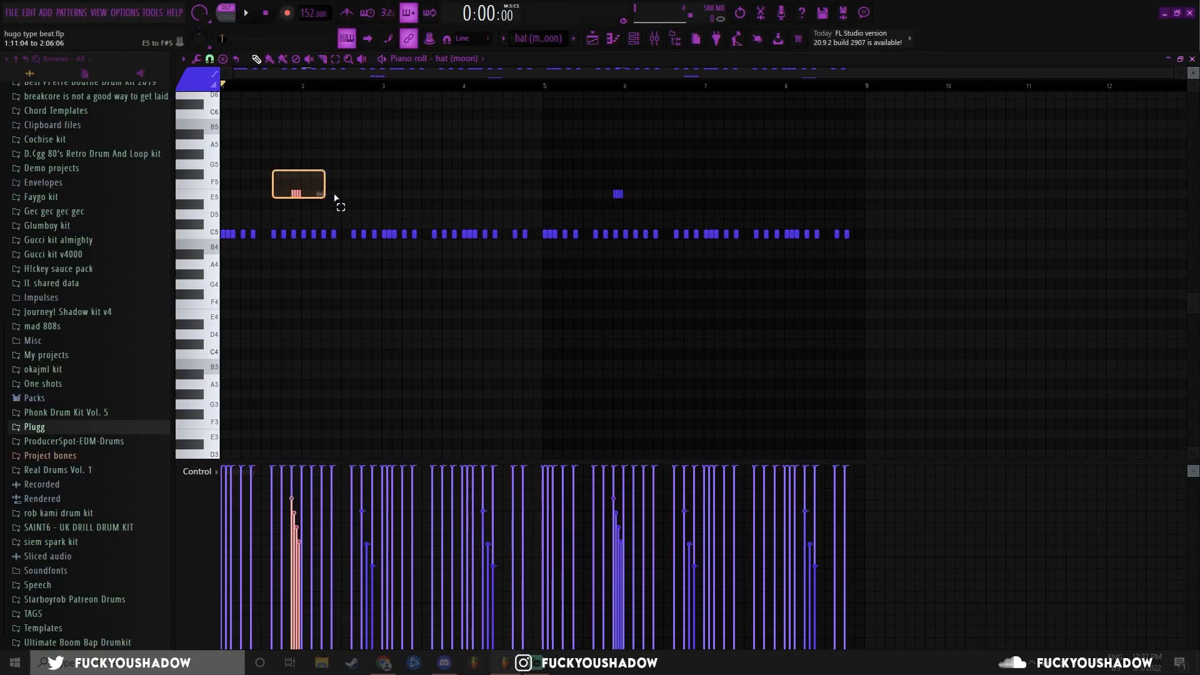
Examine the low-pitched hits of the hat (moon) pattern, placing the playhead near the end of bar 2
scroll(461, 311, "down", 5)
left_click(425, 289, "ctrl")
scroll(403, 300, "down", 3)
left_click_drag(419, 306, 611, 358)
left_click(427, 236, "ctrl")
mouse_move(364, 88)
left_mouse_down()
mouse_move(476, 115)
mouse_move(279, 133)
mouse_move(835, 182)
mouse_move(345, 163)
mouse_move(621, 212)
mouse_move(370, 178)
left_mouse_up()
scroll(499, 222, "up", 6)
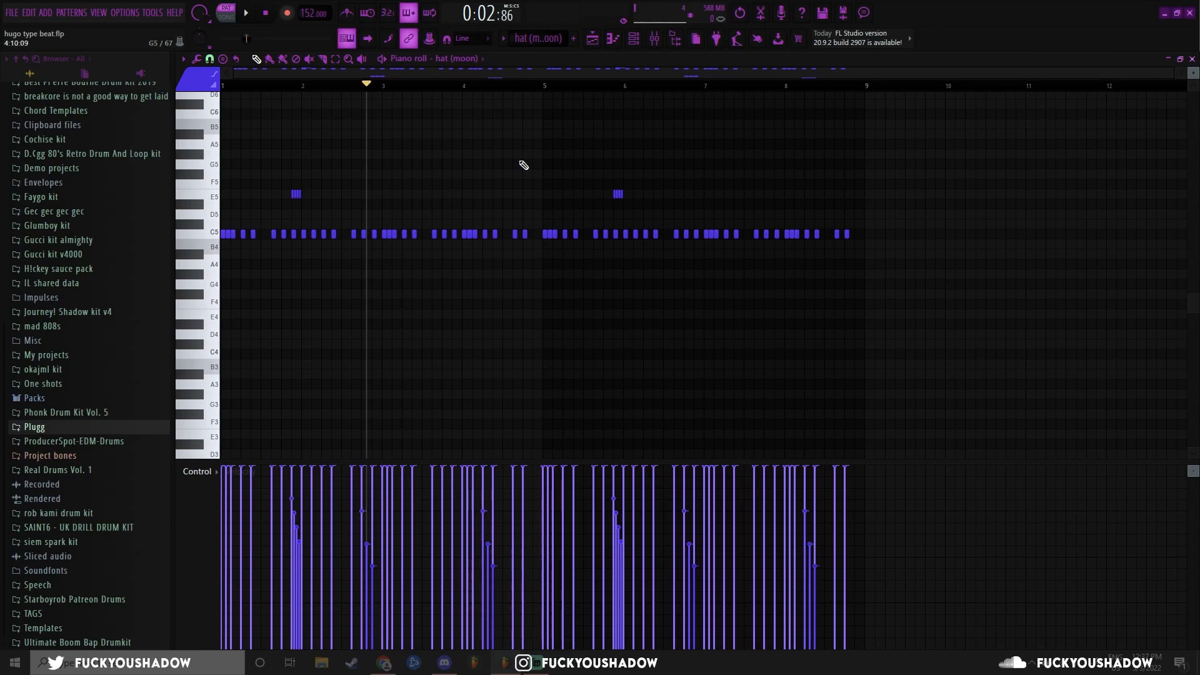
Open the Generic Open Hat 2 pattern and examine its note placement by selecting all six C5 notes
key("F5")
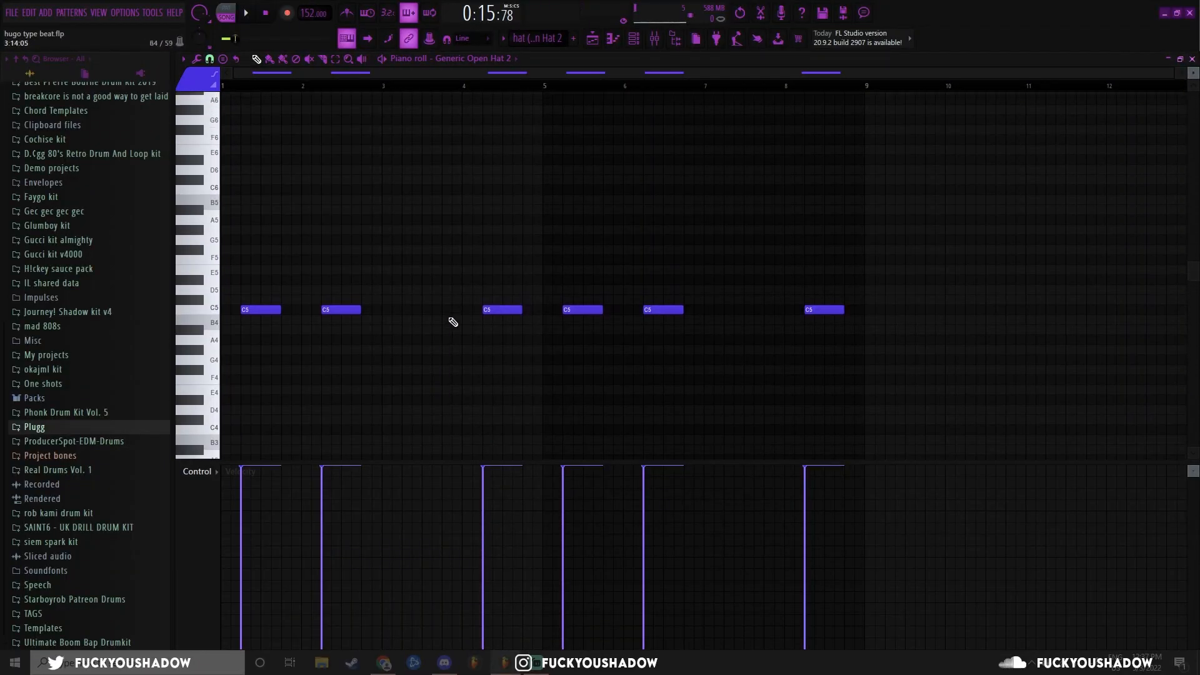
left_click_drag(953, 338, 412, 269)
left_click(321, 241)
left_click_drag(238, 250, 868, 344)
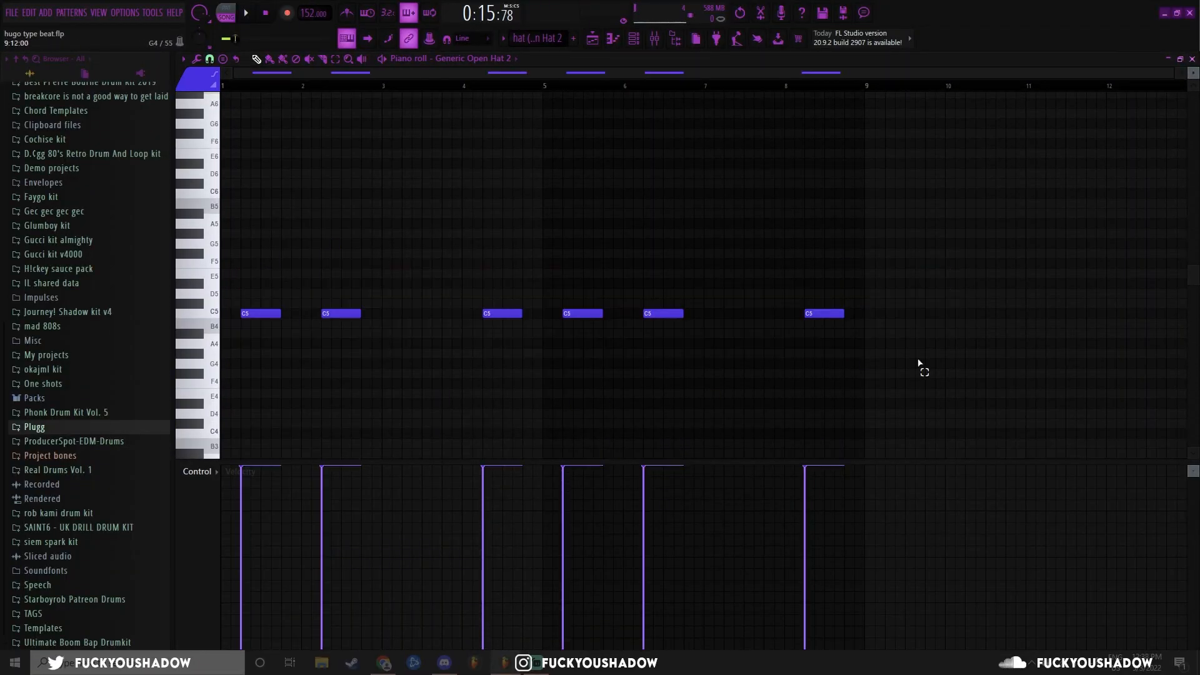
left_click_drag(927, 369, 220, 269)
mouse_move(252, 316)
left_mouse_down()
mouse_move(222, 316)
mouse_move(253, 320)
left_mouse_up()
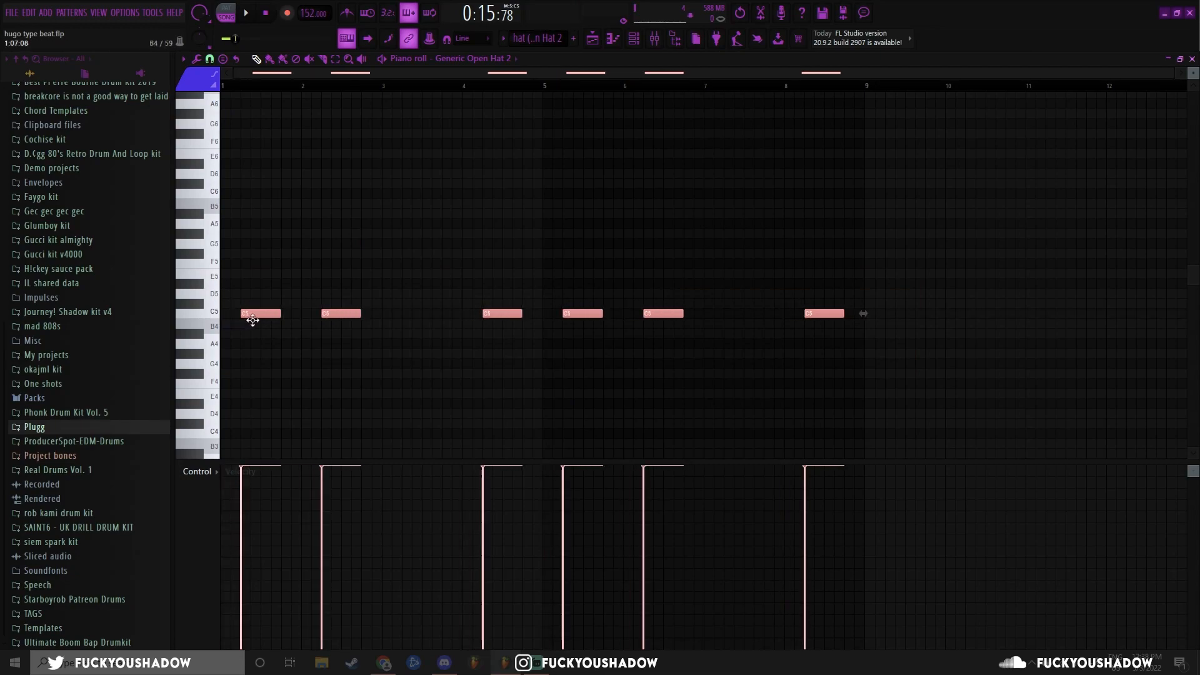
left_click(325, 267, "ctrl")
Examine the Goyxrd x Zay Chant pattern, selecting the C5 hit near the end of bar 2
scroll(556, 40, "up", 1)
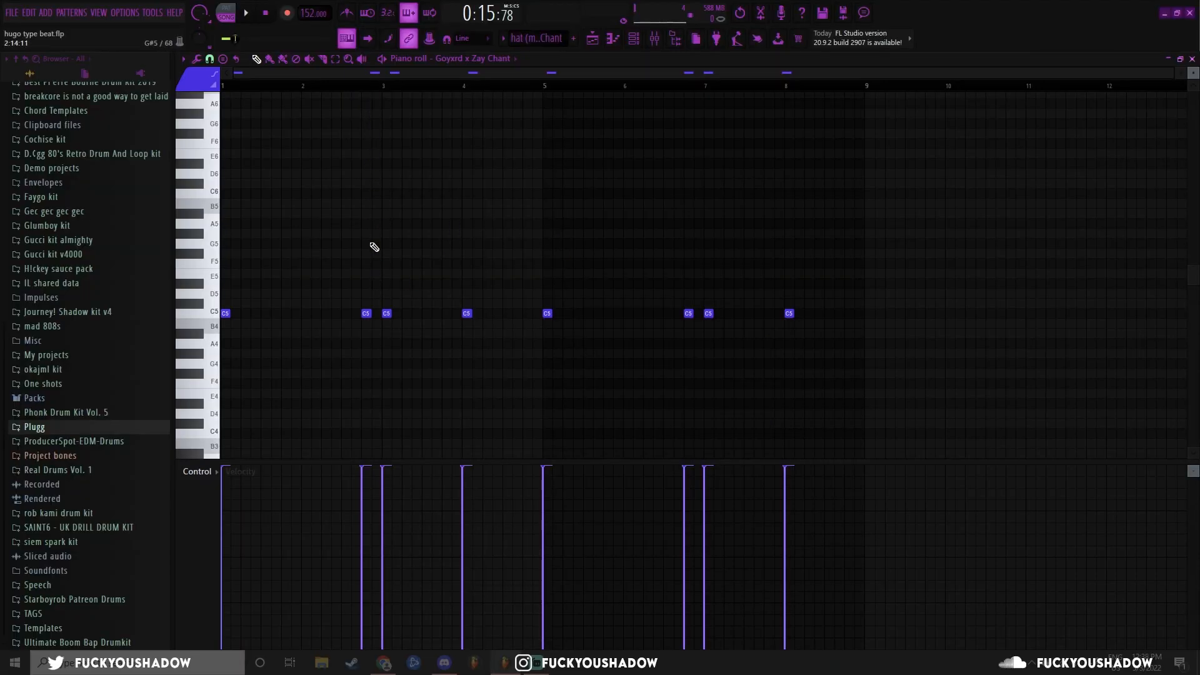
mouse_move(375, 280)
left_mouse_down()
mouse_move(402, 340)
mouse_move(357, 303)
mouse_move(373, 347)
left_mouse_up()
left_click(367, 256, "ctrl")
left_click(418, 272, "ctrl")
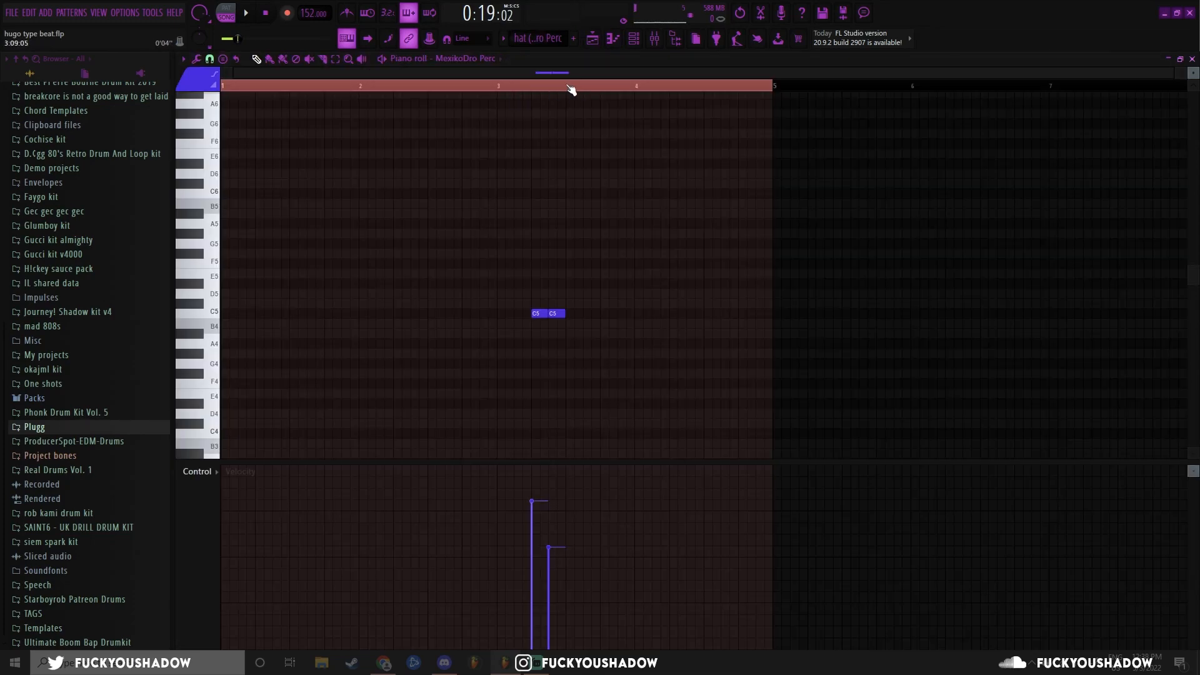
Examine the note placement of the MexikoDro Perc pattern by selecting its C5 hits in bar 3
left_click(574, 153)
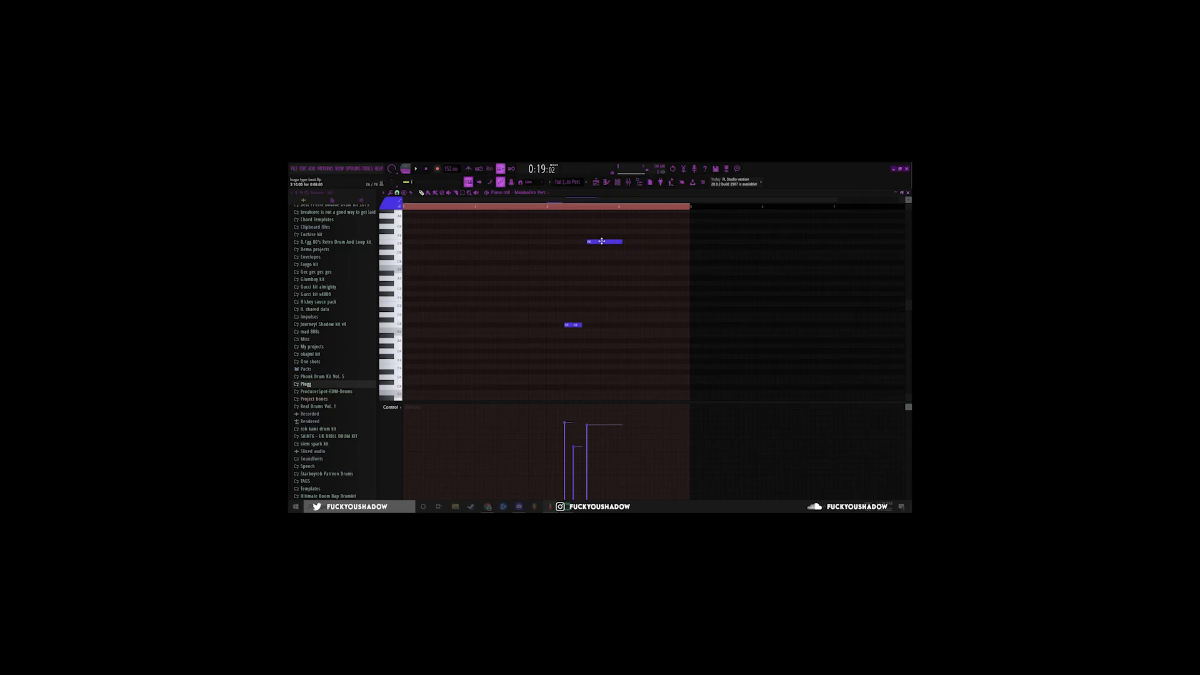
right_click(602, 241)
left_click_drag(540, 301, 631, 358)
left_click_drag(259, 249, 459, 416)
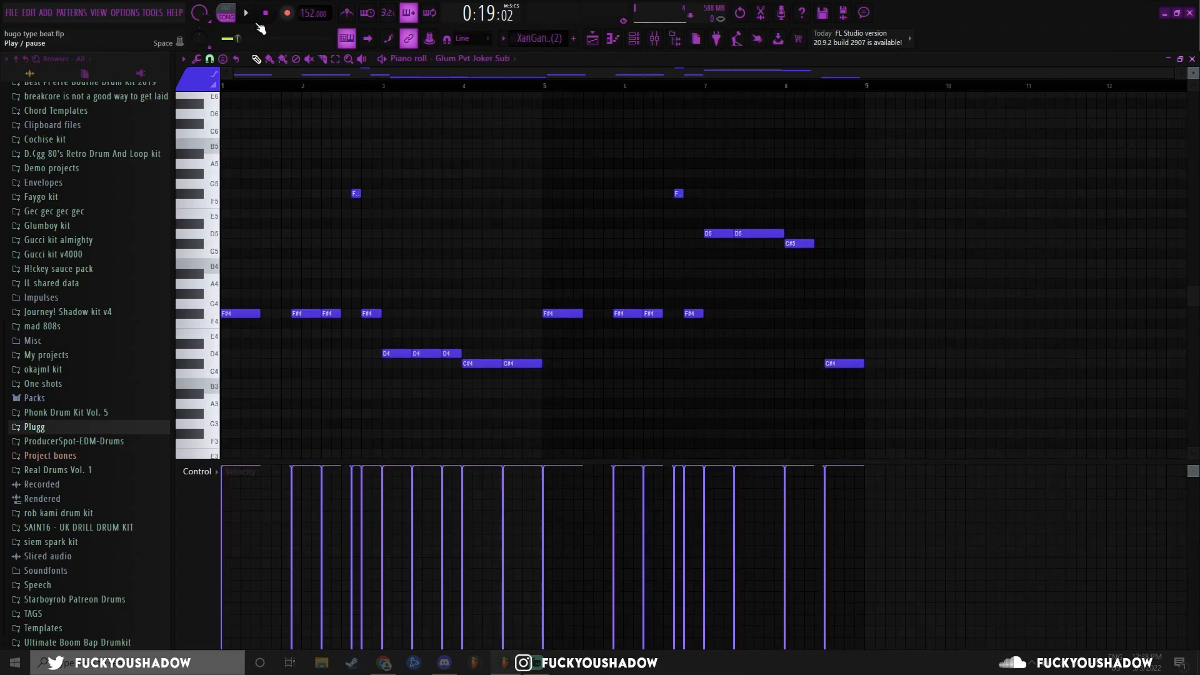
Play the Glum Pvt Joker Sub pattern on its own to hear the 808 line
key("l")
scroll(953, 282, "down", 1)
scroll(959, 297, "up", 1)
key("space")
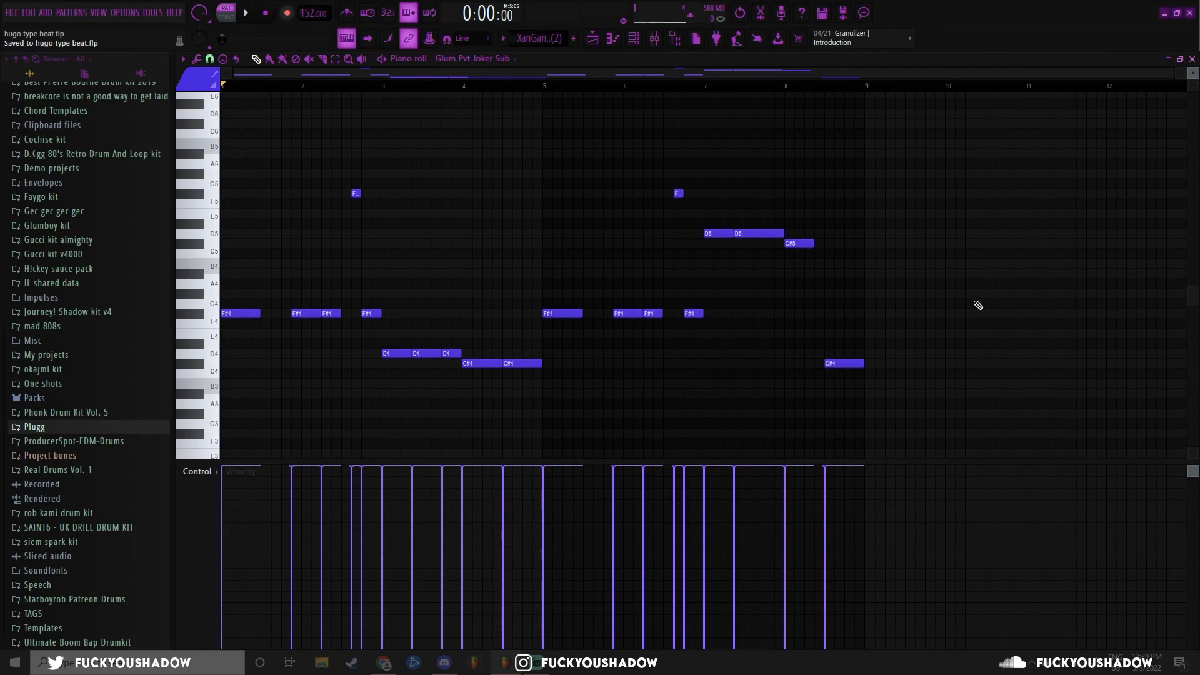
Examine the sub's F#4 notes in bars 1 and 2 and its move down to D4 and C#4 by selecting them
mouse_move(242, 295)
left_mouse_down()
mouse_move(524, 405)
mouse_move(242, 310)
mouse_move(589, 424)
mouse_move(247, 303)
mouse_move(255, 313)
left_mouse_up()
left_click_drag(389, 347, 513, 383)
left_click(481, 317, "ctrl")
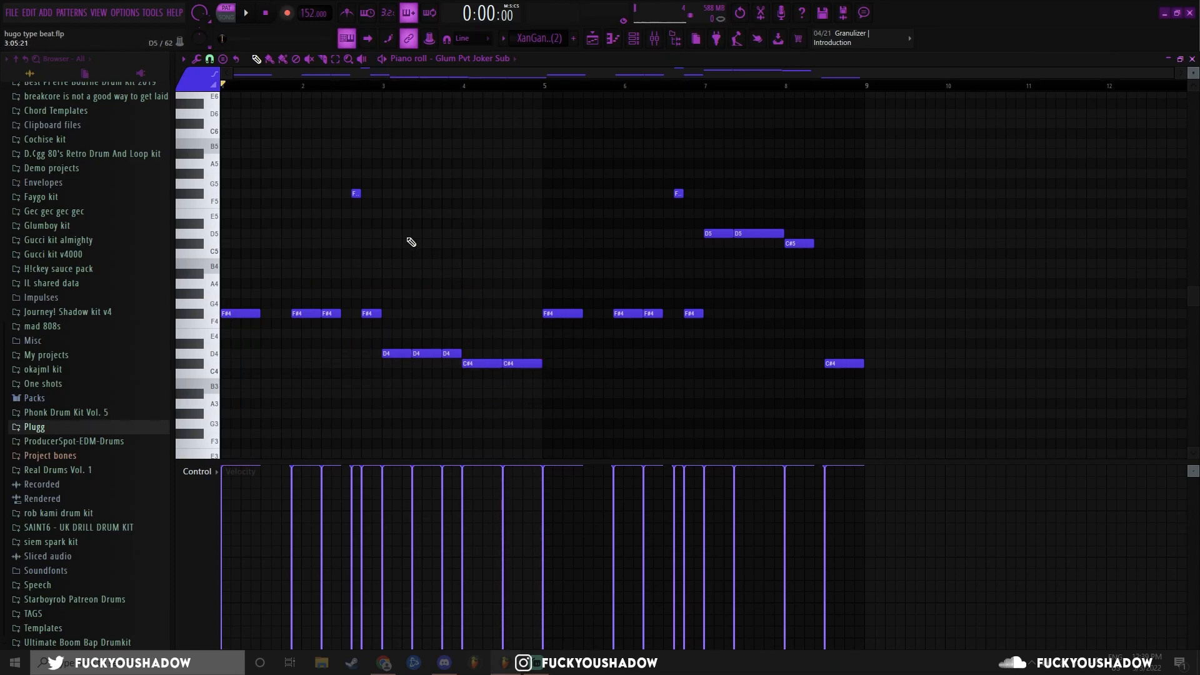
left_click_drag(240, 301, 408, 367)
left_click(464, 316, "ctrl")
left_click_drag(398, 340, 467, 365)
left_click(469, 319, "ctrl")
Examine the short high F#5 sub note near the end of bar 2 by selecting it repeatedly
scroll(363, 206, "up", 3)
left_click(351, 193, "ctrl")
left_click_drag(309, 159, 405, 248)
left_click(403, 240, "ctrl")
left_click_drag(317, 159, 410, 258)
left_click(413, 204, "ctrl")
scroll(414, 204, "down", 3)
Compare the low D4 and C#4 notes of bars 3 and 4 with the D5, C#5 and final C#4 notes in bars 7 and 8
left_click_drag(383, 340, 589, 408)
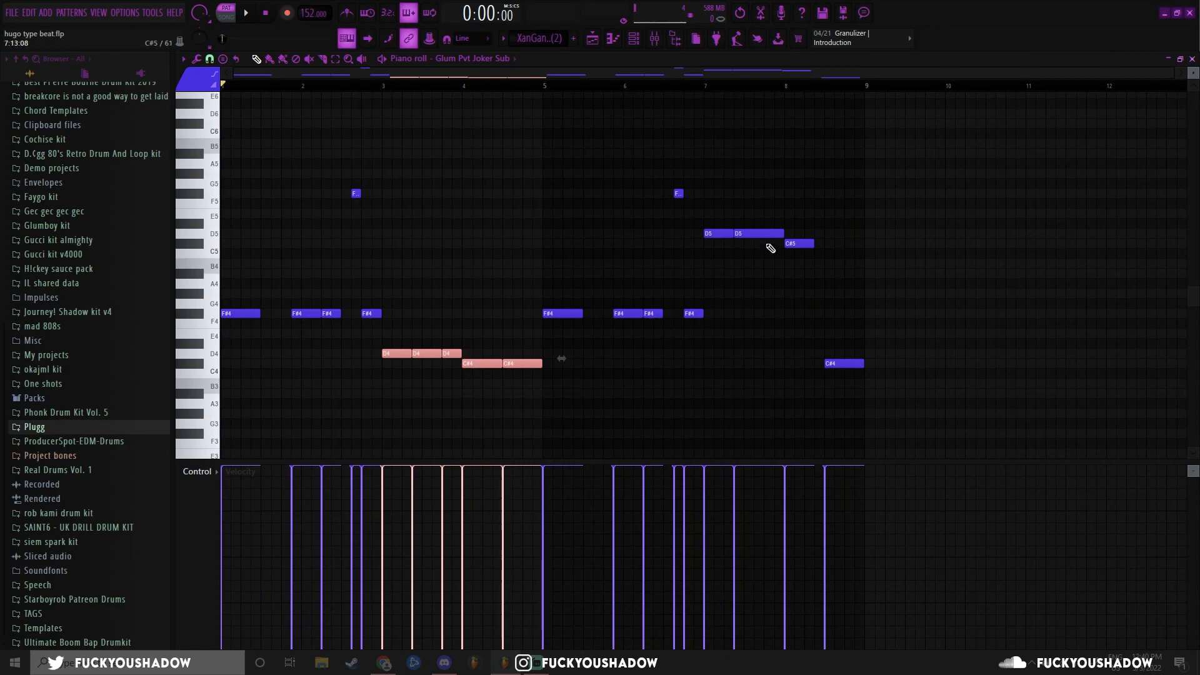
left_click_drag(852, 284, 712, 233)
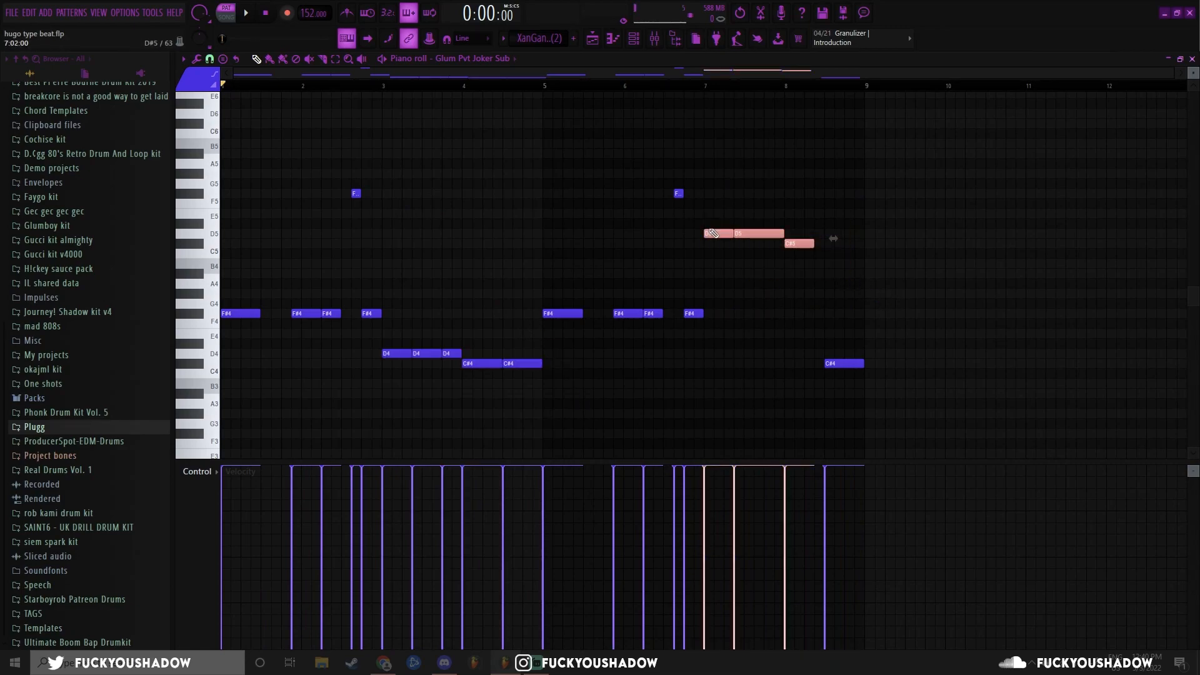
left_click(747, 144, "ctrl")
left_click_drag(803, 219, 807, 293)
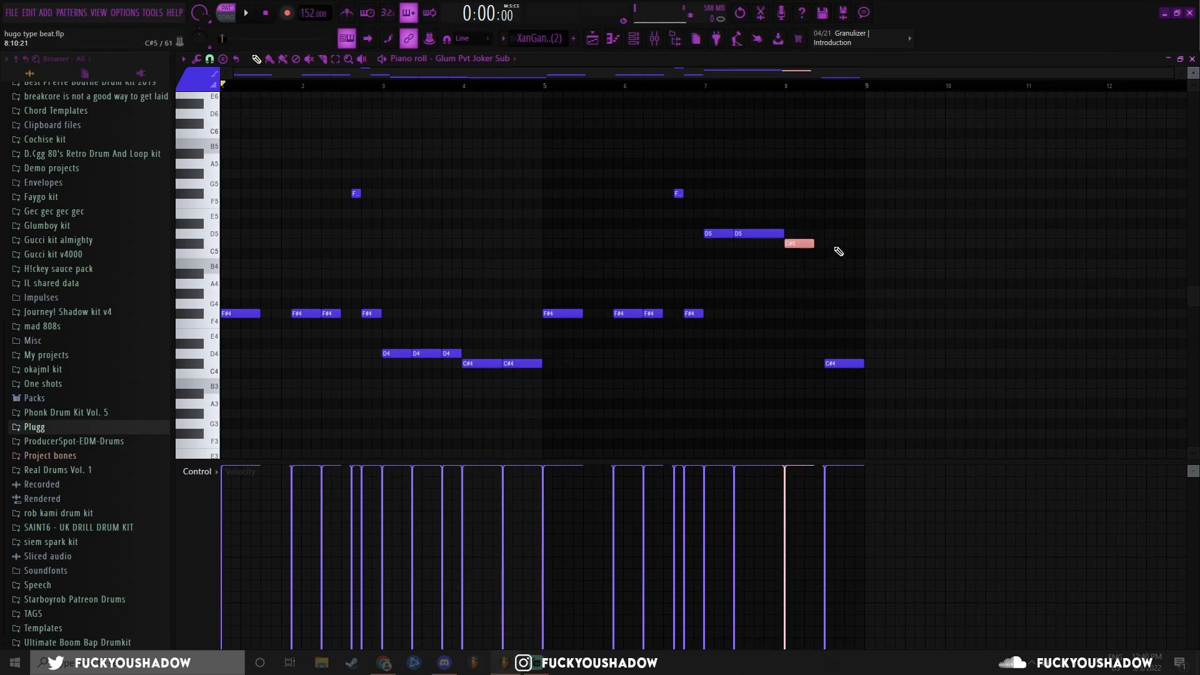
left_click_drag(808, 209, 878, 413)
left_click(828, 246, "ctrl")
left_click_drag(697, 218, 768, 257)
left_click(520, 271, "ctrl")
Compare the D4 notes of bar 3 with the octave-higher D5 and C#5 notes from bar 7, and save the project
left_click_drag(382, 340, 453, 370)
left_click(696, 220, "ctrl")
left_click_drag(697, 220, 807, 269)
left_click(793, 202, "ctrl")
left_click_drag(714, 211, 811, 276)
left_click(807, 190, "ctrl")
key("ctrl+s")
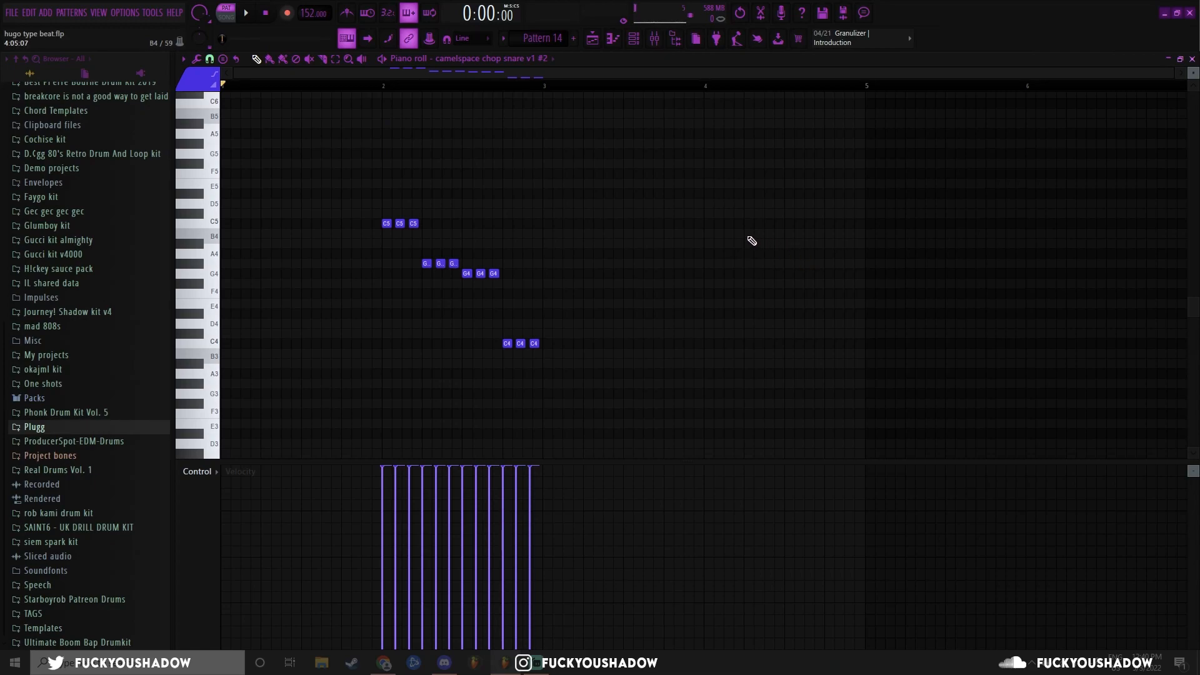
Play the camelspace chop snare v1 #2 roll in Pattern 14 and set the piano roll snap to 1/3 step
key("space")
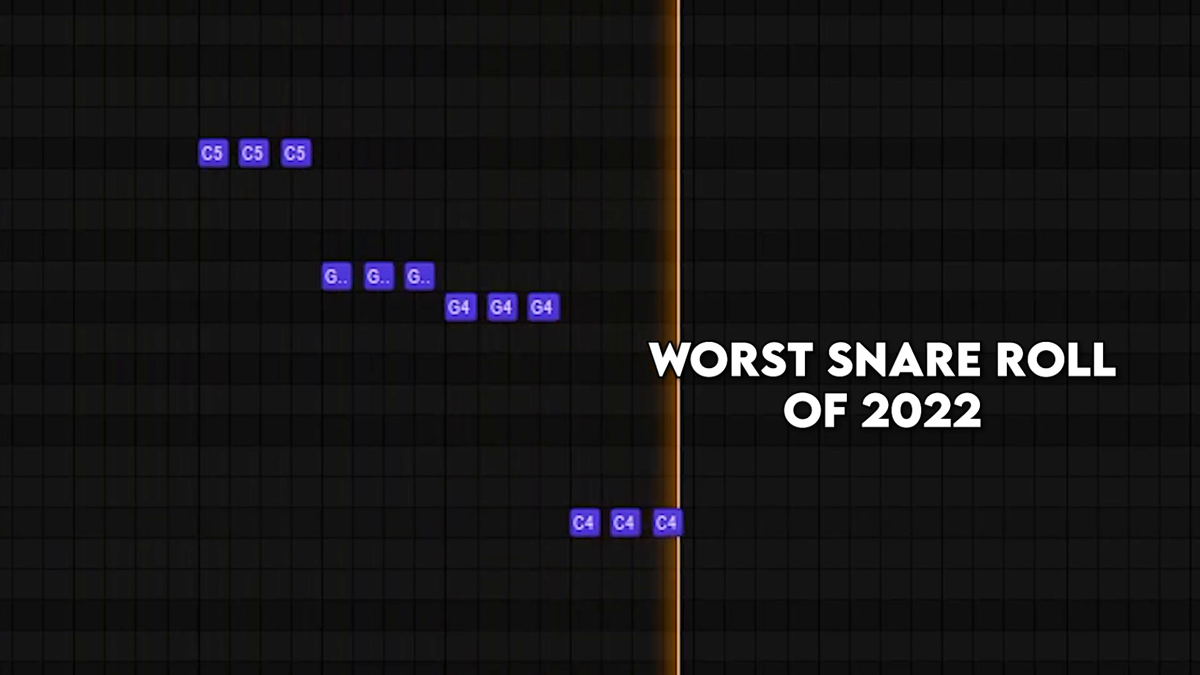
left_click(209, 59)
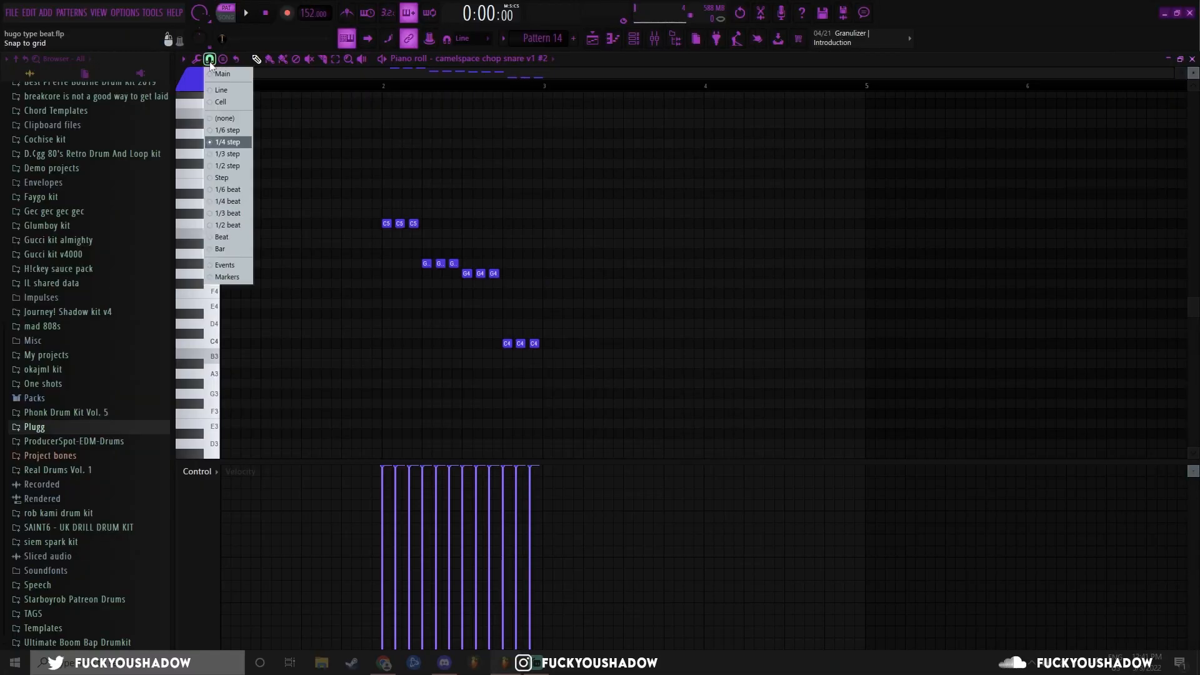
left_click(234, 155)
Examine the snare roll's descending notes from C5 through G#4 and G4 to C4 in bar 2 by selecting them
scroll(500, 250, "up", 3)
scroll(318, 245, "up", 2)
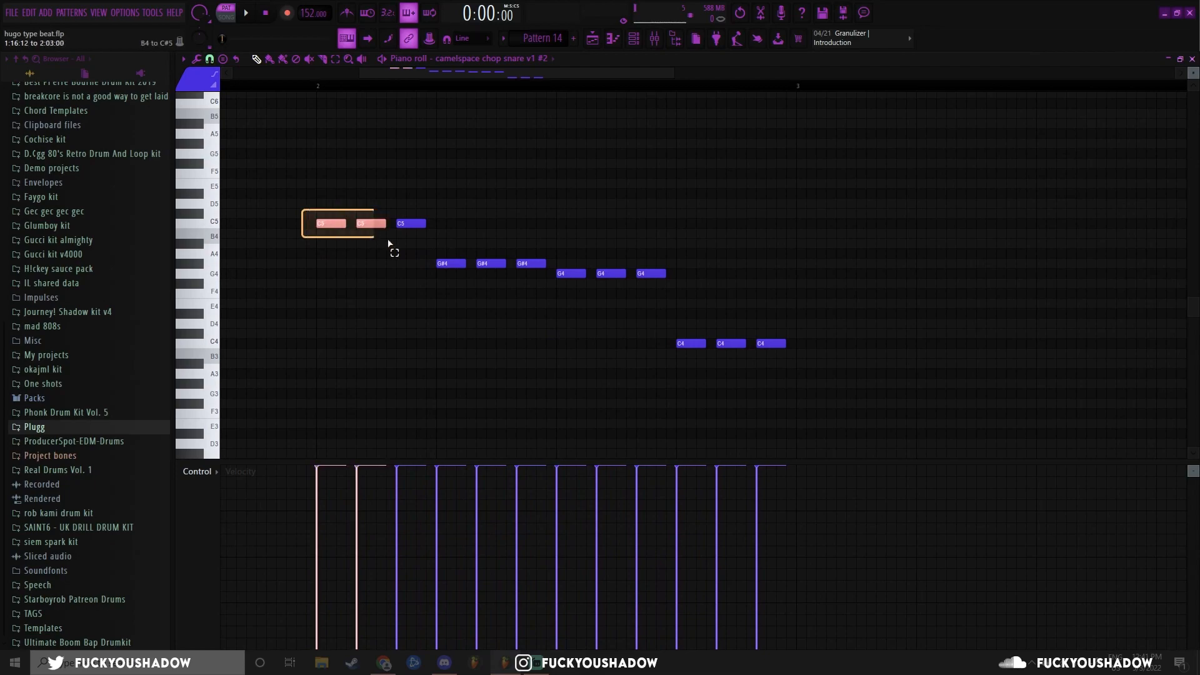
left_click_drag(387, 239, 803, 387)
left_click_drag(316, 204, 819, 407)
left_click_drag(388, 196, 797, 393)
left_click(664, 243, "ctrl")
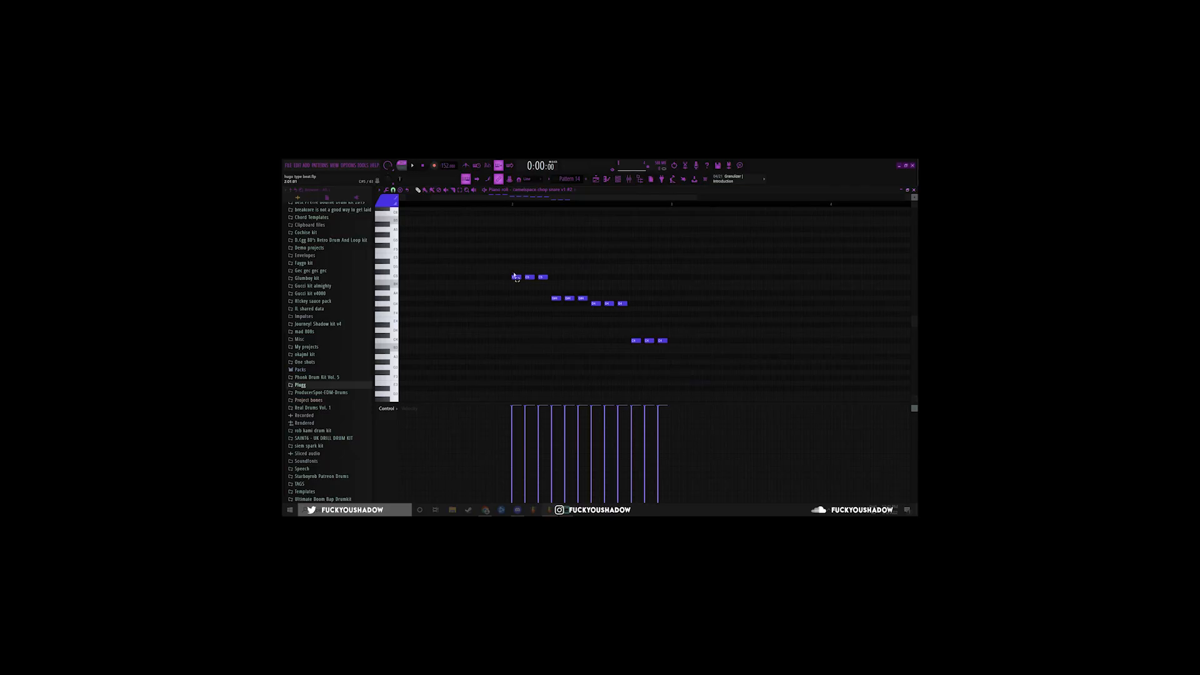
left_click_drag(515, 273, 746, 395)
left_click(627, 269, "ctrl")
left_click_drag(507, 265, 745, 369)
left_click(604, 274, "ctrl")
left_click_drag(504, 259, 728, 359)
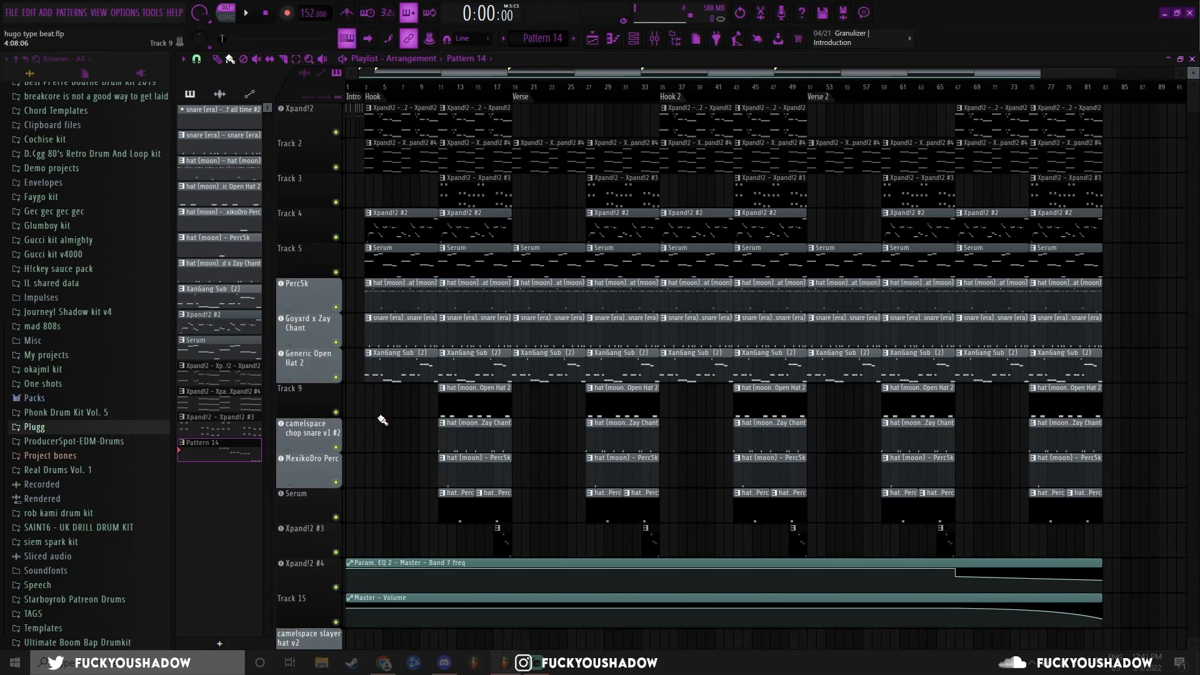
Play the playlist arrangement from the start to hear the chopped Xpand!2 intro leading into the hook
scroll(406, 170, "up", 4)
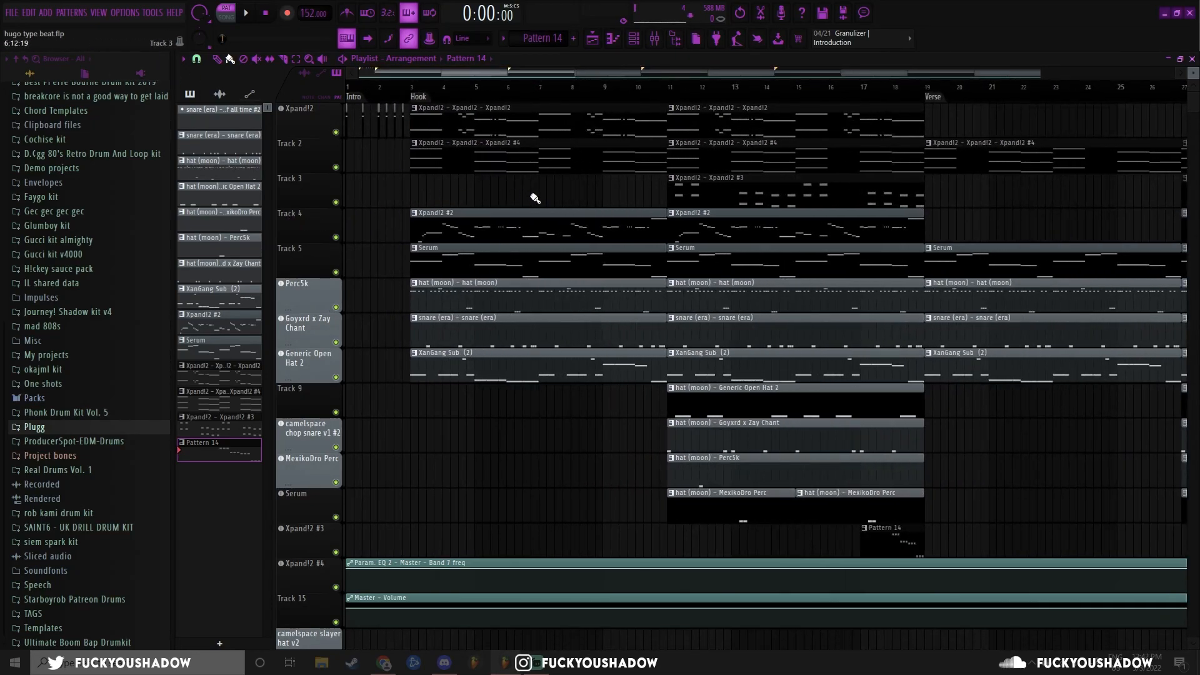
key("space")
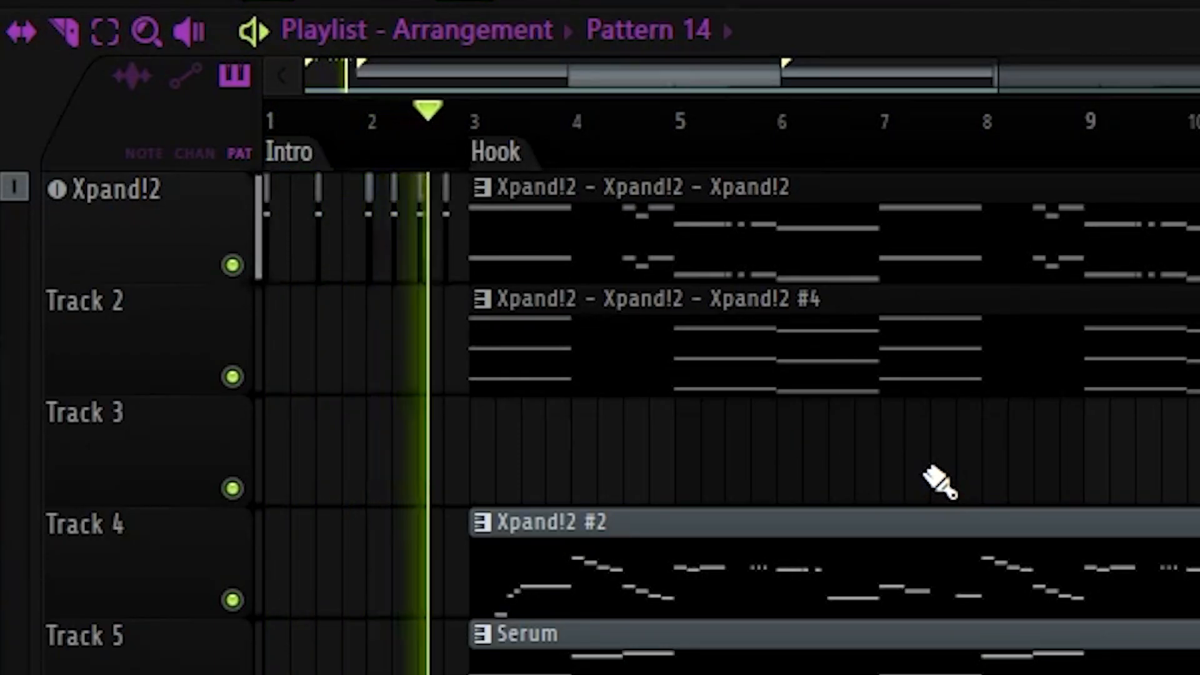
key("space")
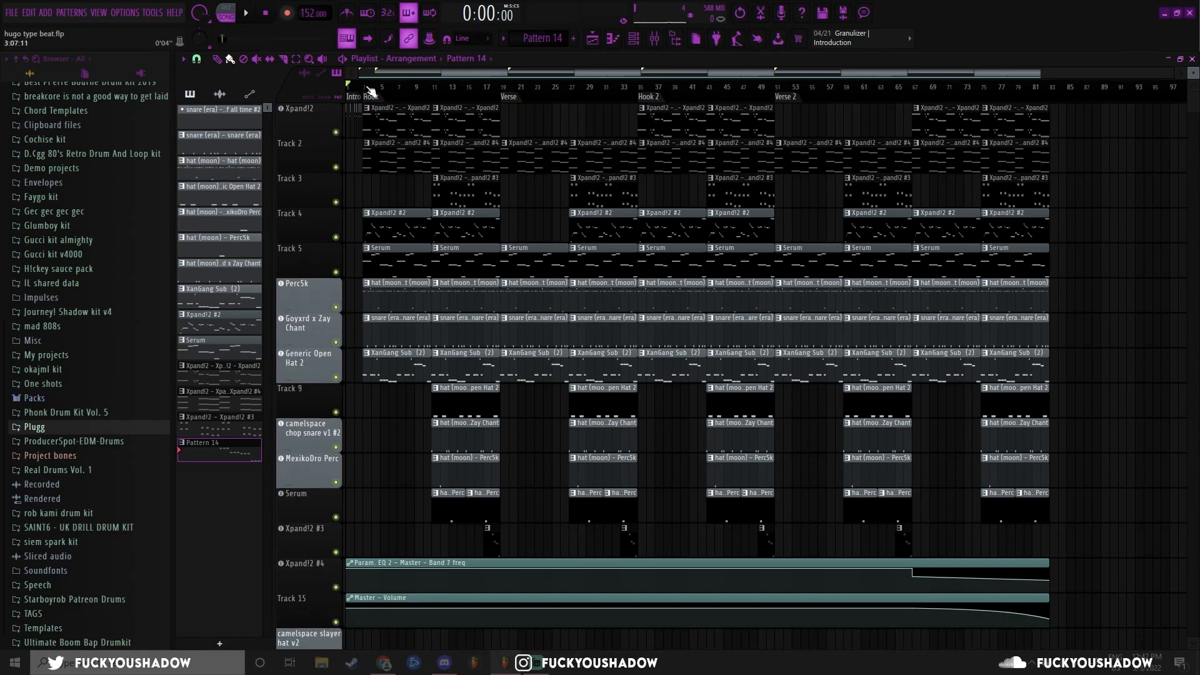
Examine the song structure by selecting the sections from the hook to the end of the arrangement, and clear the selection
left_click(377, 96)
left_click_drag(502, 88, 1051, 91)
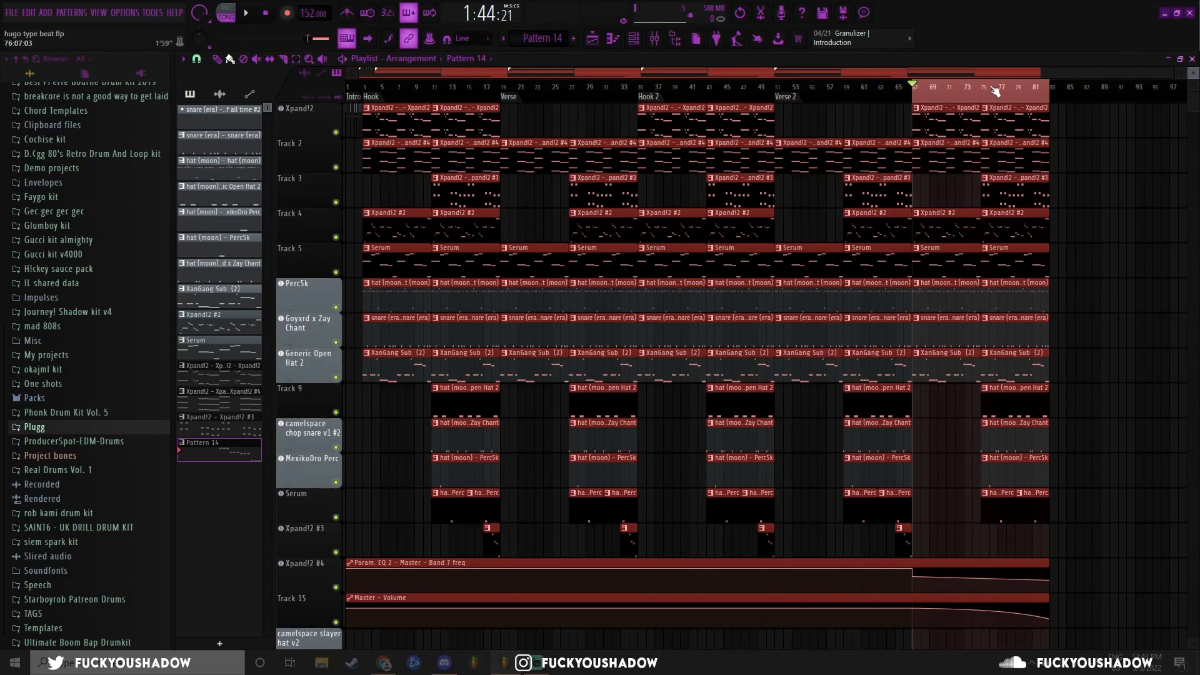
left_click(1107, 486, "ctrl")
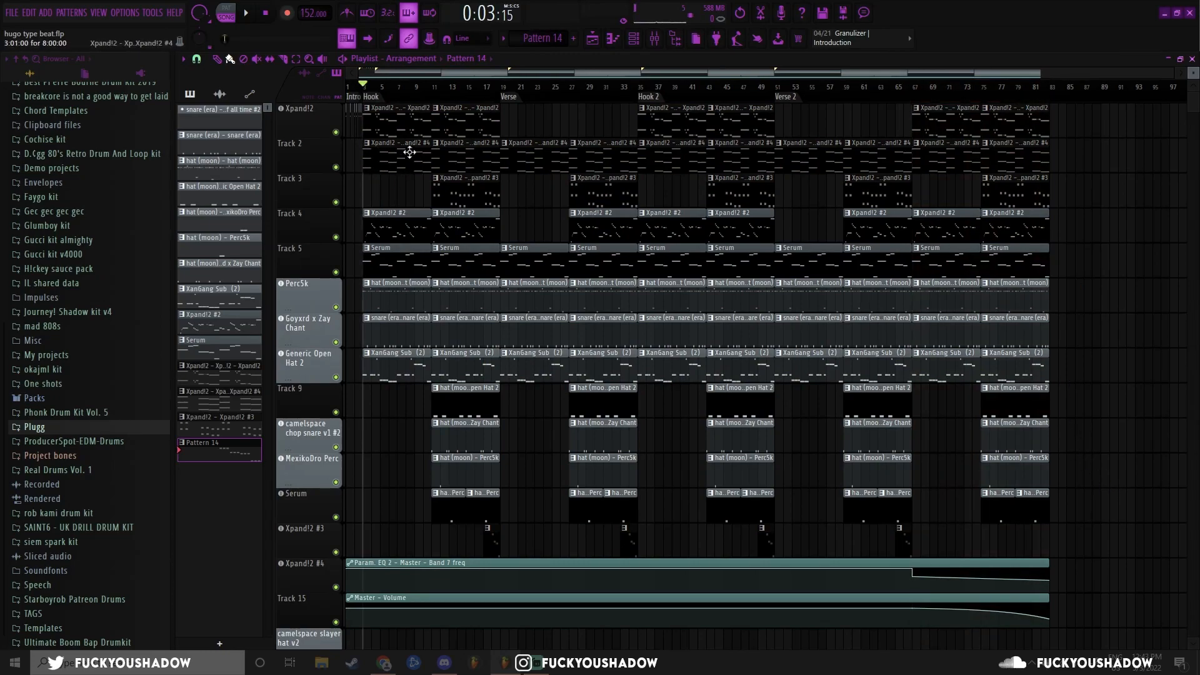
Examine the Xpand!2 melody clips in the first hook by selecting them and marking the timeline near bar 11
left_click_drag(382, 119, 521, 210)
left_click(419, 192, "ctrl")
left_click_drag(439, 89, 478, 89)
Examine the extra open hat, chant, perc and snare roll clips in the first hook's second half, from bar 11
left_click_drag(410, 383, 523, 558)
right_click(520, 480)
left_click_drag(427, 394, 518, 515)
right_click(522, 474)
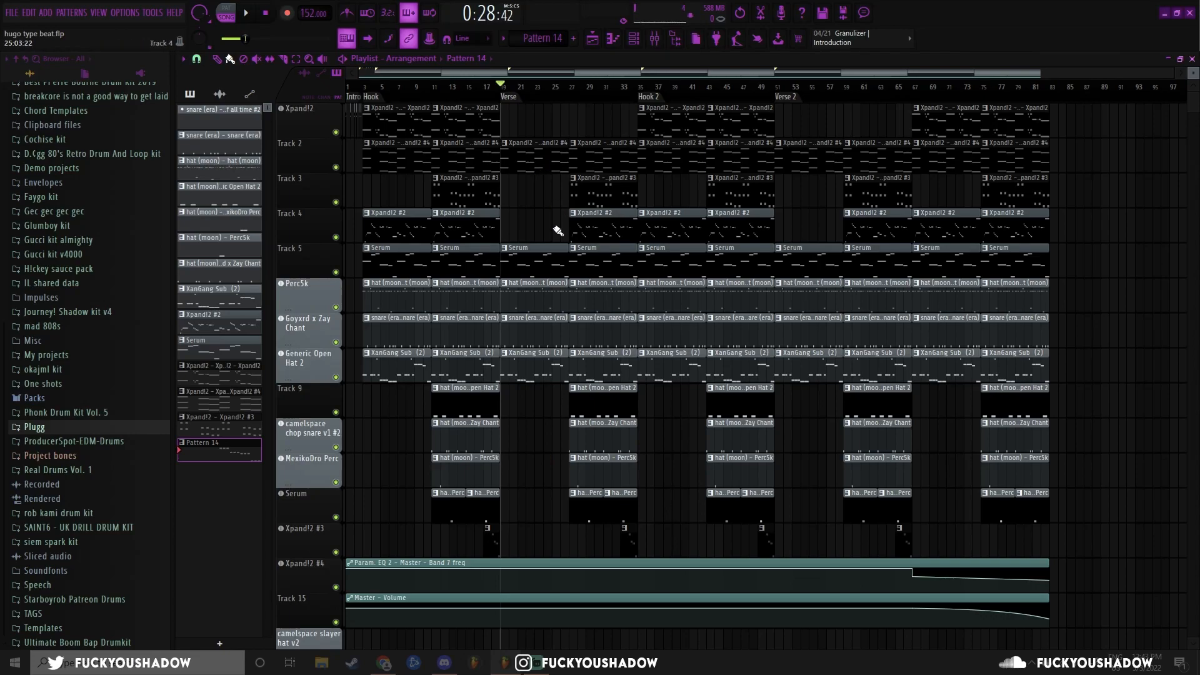
Compare the empty melody tracks at the start of the first verse with the Xpand!2 clips in the hook
left_click_drag(544, 119, 528, 183)
right_click(531, 201)
left_click_drag(523, 224, 418, 185)
left_click(529, 215, "ctrl")
Examine the second half of the first verse from bar 27, selecting around its melody clips and the empty first track
left_click(574, 91)
left_click_drag(557, 193, 635, 198)
left_click_drag(559, 226, 610, 233)
left_click(571, 110, "ctrl")
left_click_drag(558, 119, 629, 123)
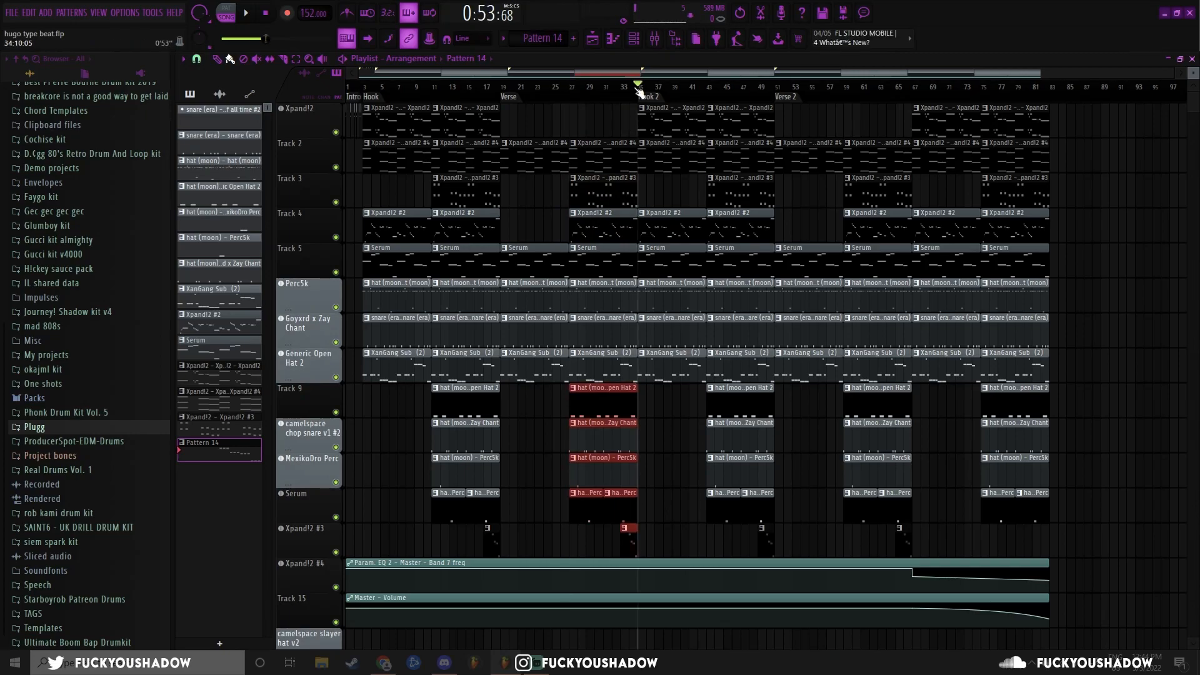
Place the playhead at bar 67 and play the arrangement from the final section's transition
left_click(915, 90)
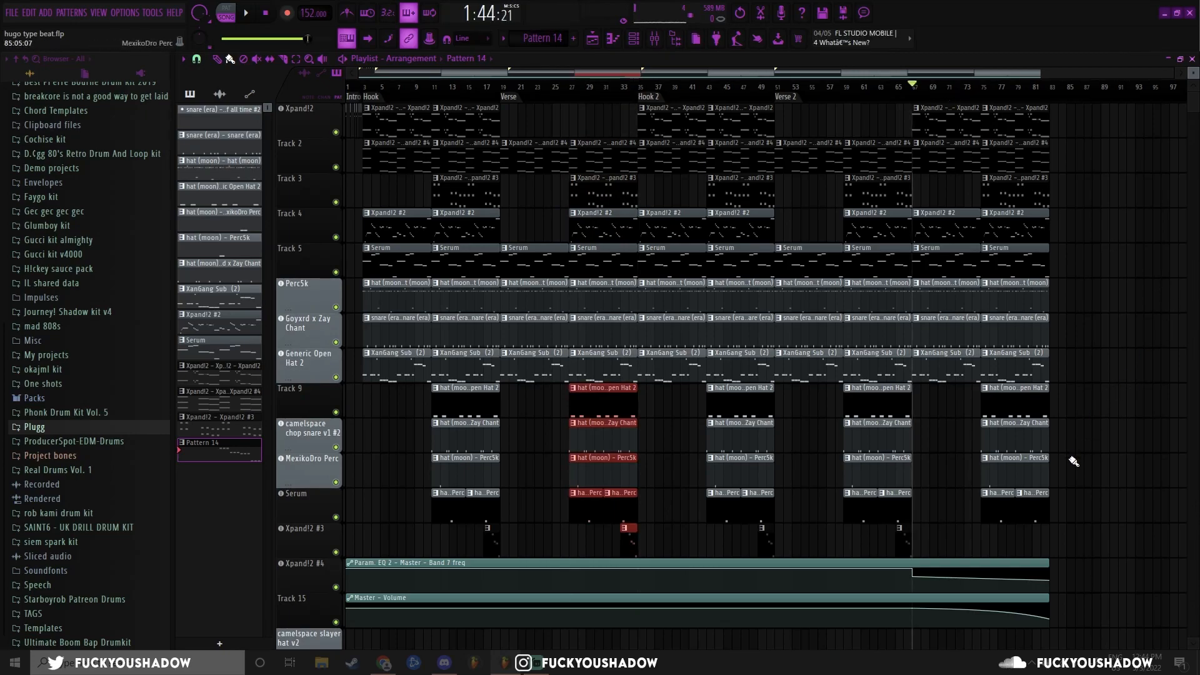
scroll(1149, 568, "up", 4)
scroll(650, 619, "down", 2)
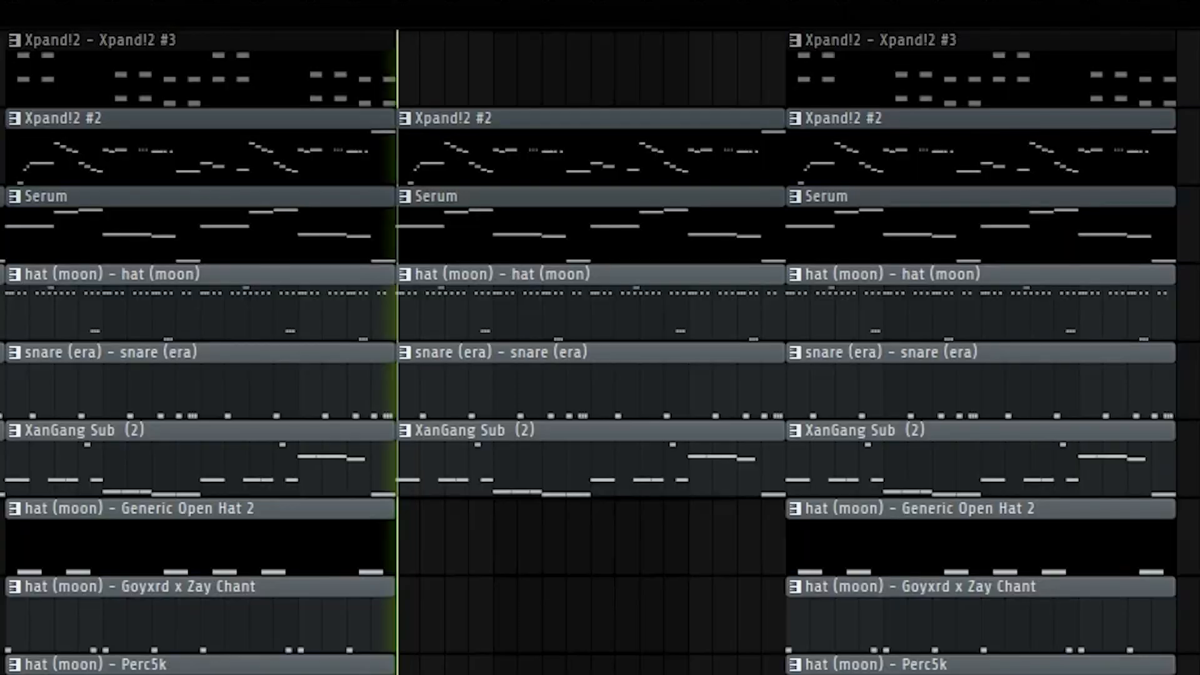
key("space")
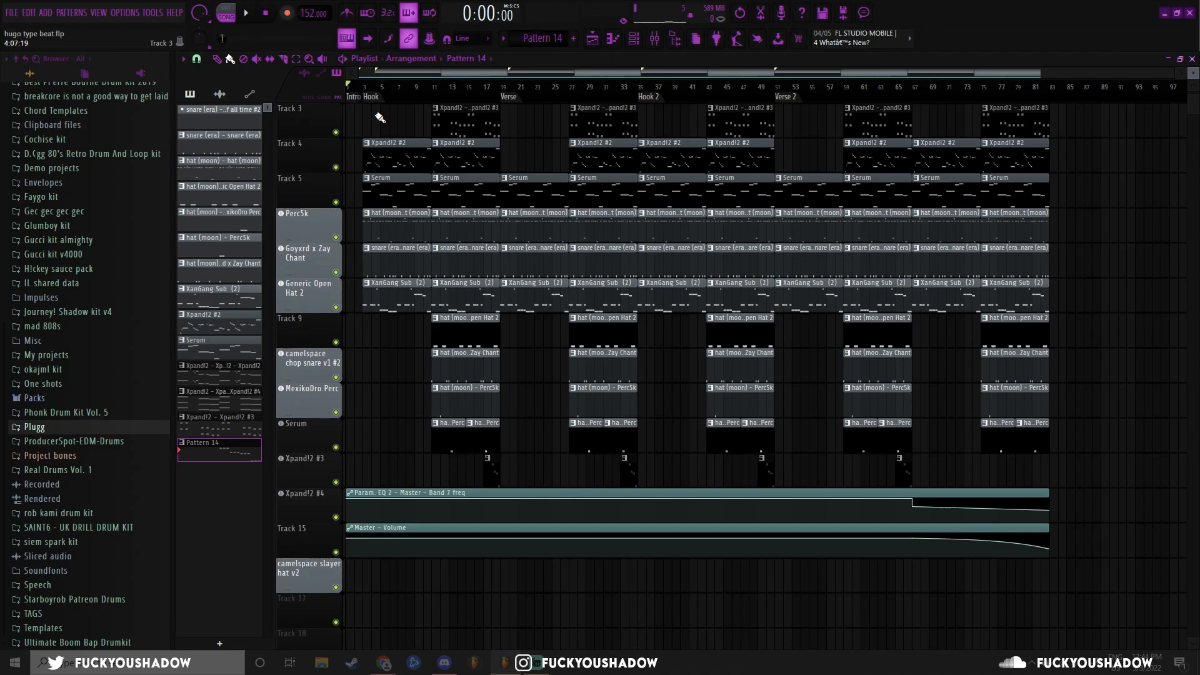
scroll(530, 129, "up", 2)
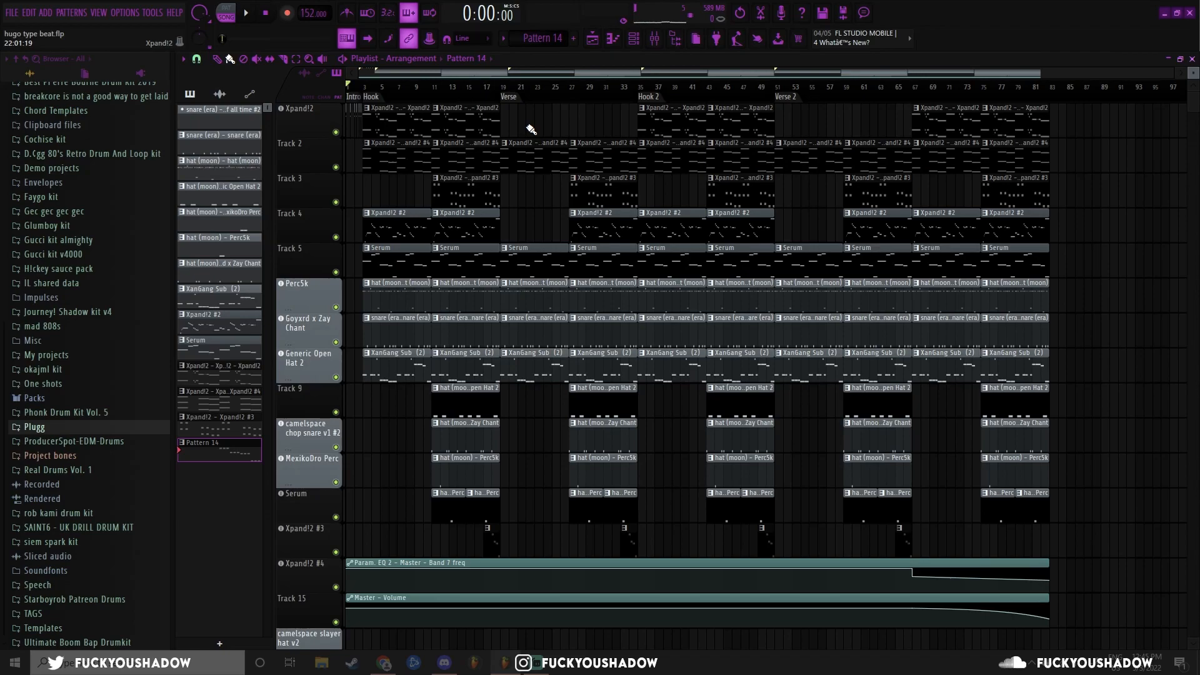